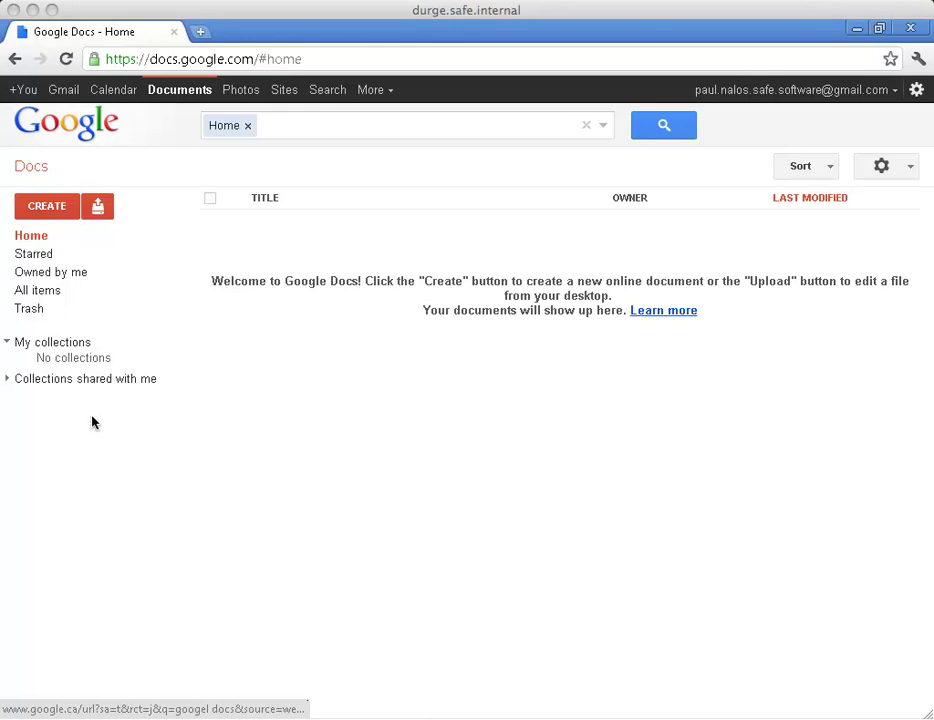
Reveal the desktop, open the austin parks folder and start FME Workbench on city_parks.tab.
click(853, 38)
click(856, 30)
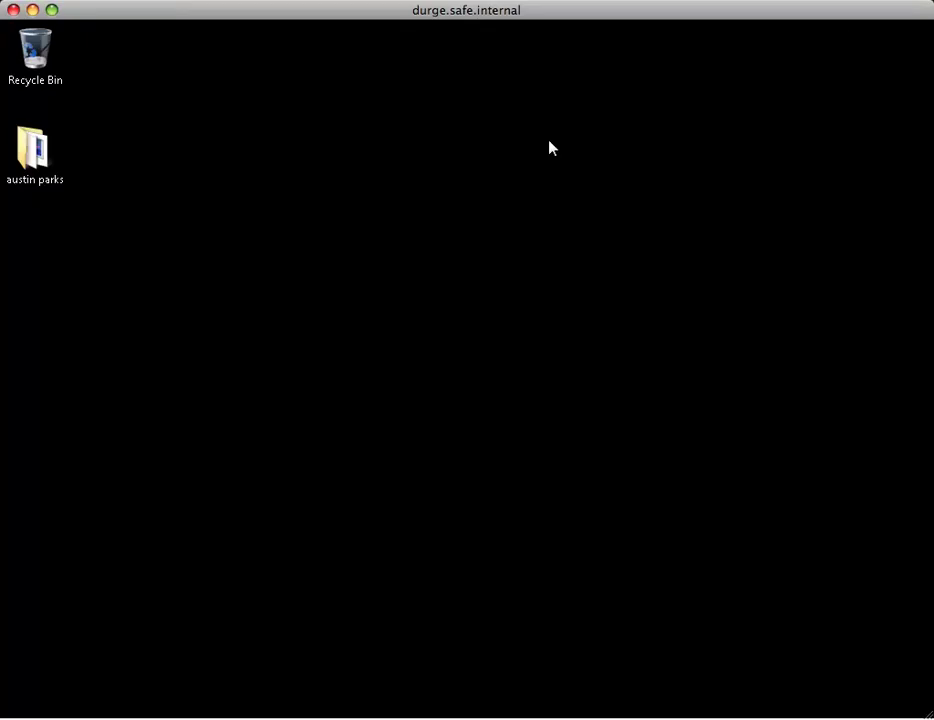
double_click(29, 156)
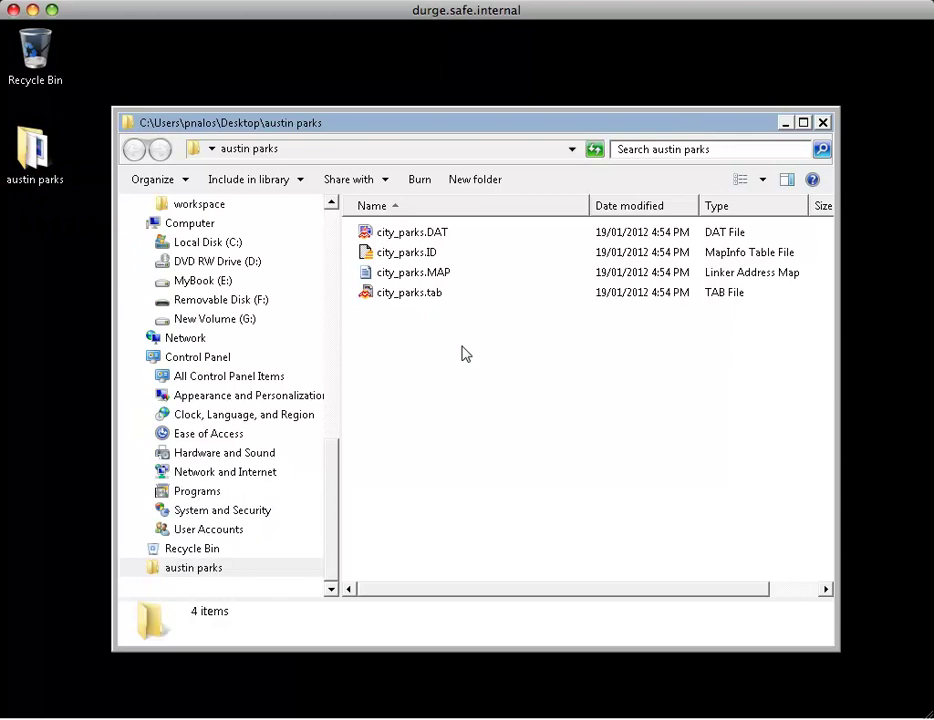
click(424, 294)
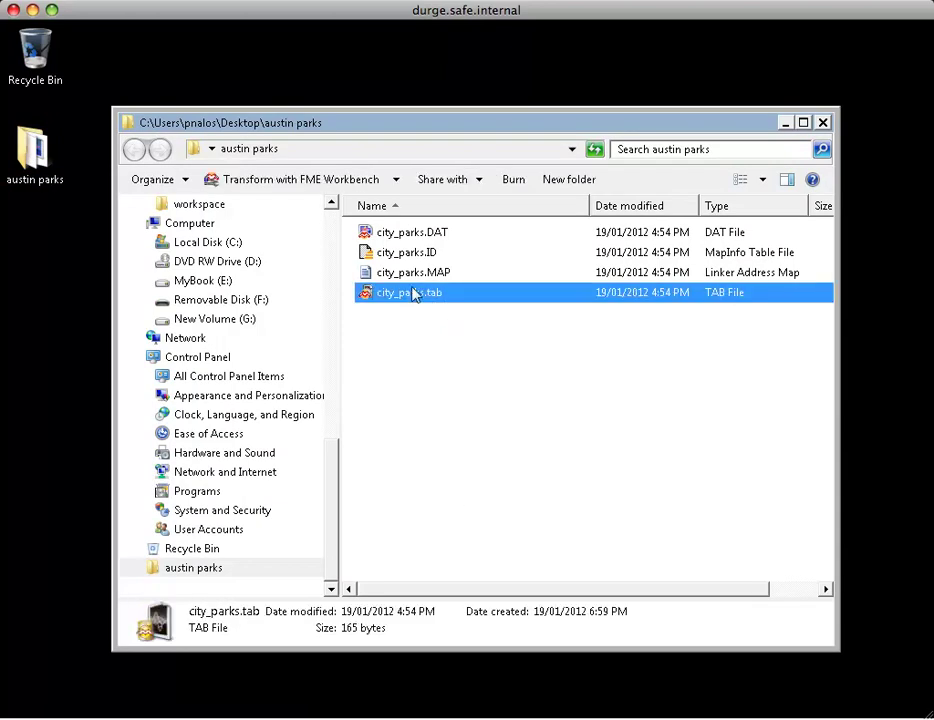
right_click(413, 292)
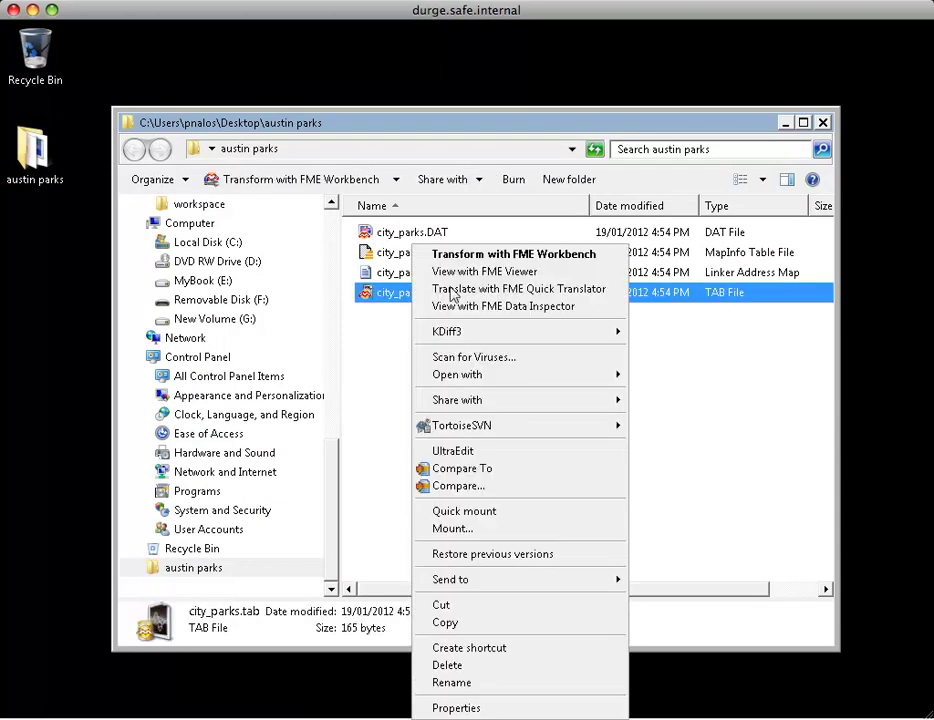
click(553, 256)
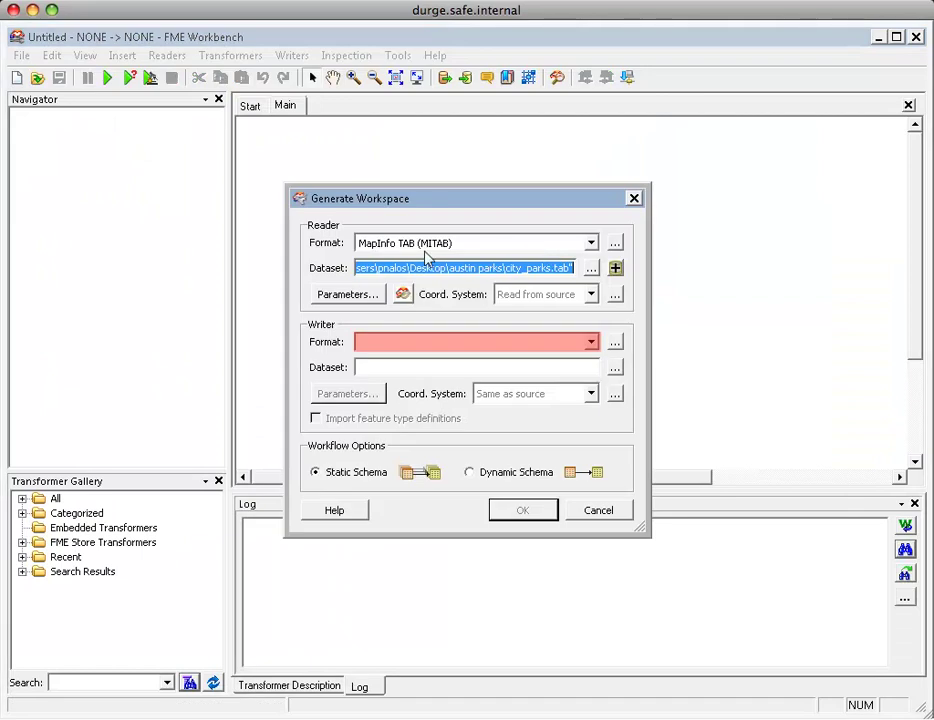
Generate a workspace writing the MITAB data to Google Fusion Tables Spatial, with its Google login parameters confirmed.
click(441, 342)
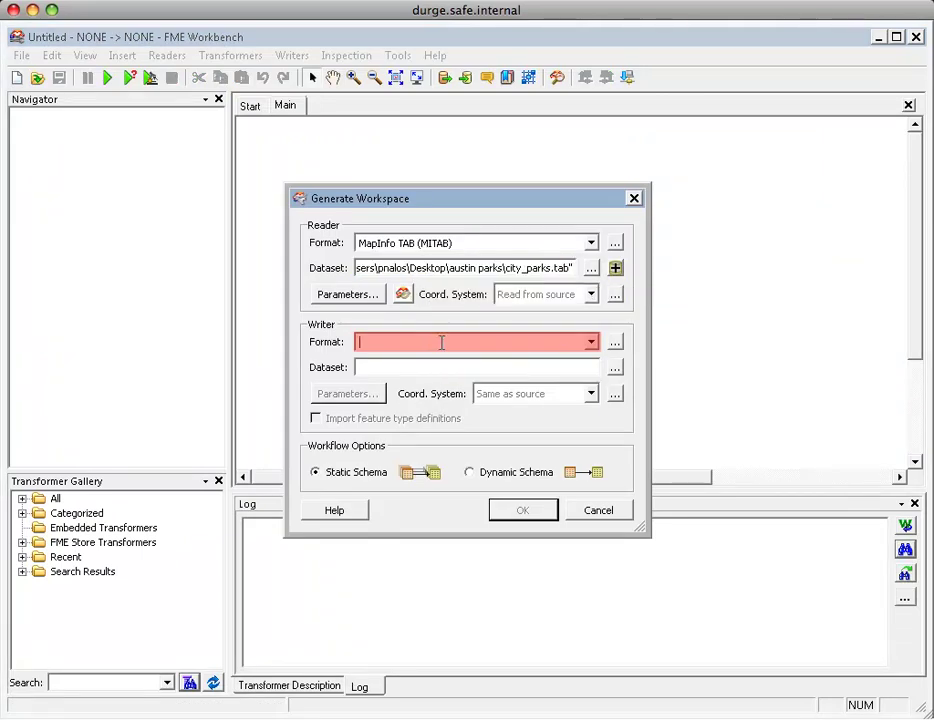
text(fusion)
key(Down)
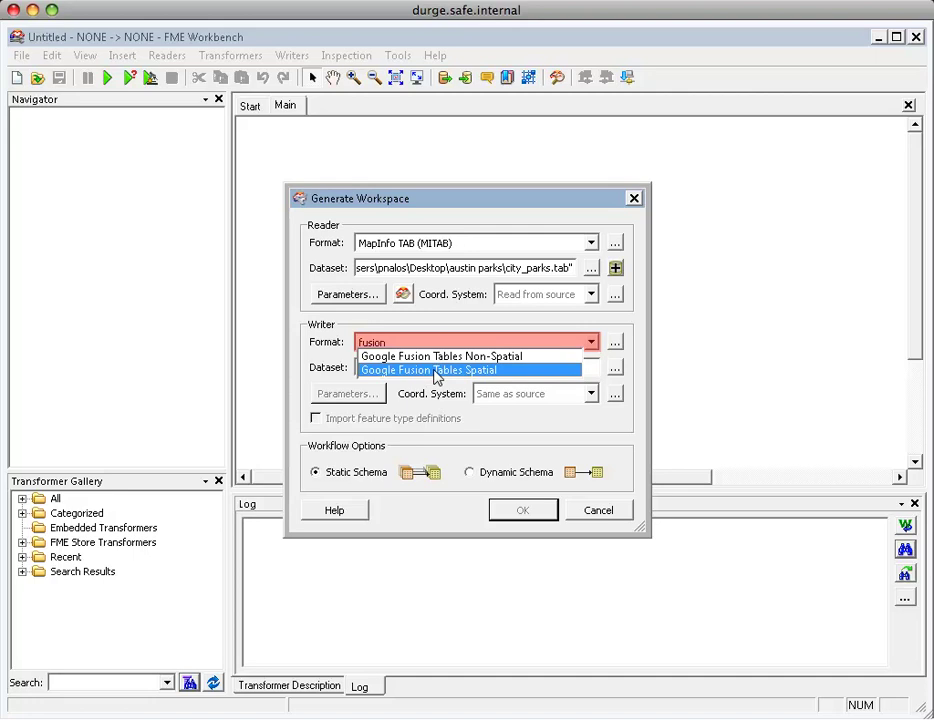
click(436, 370)
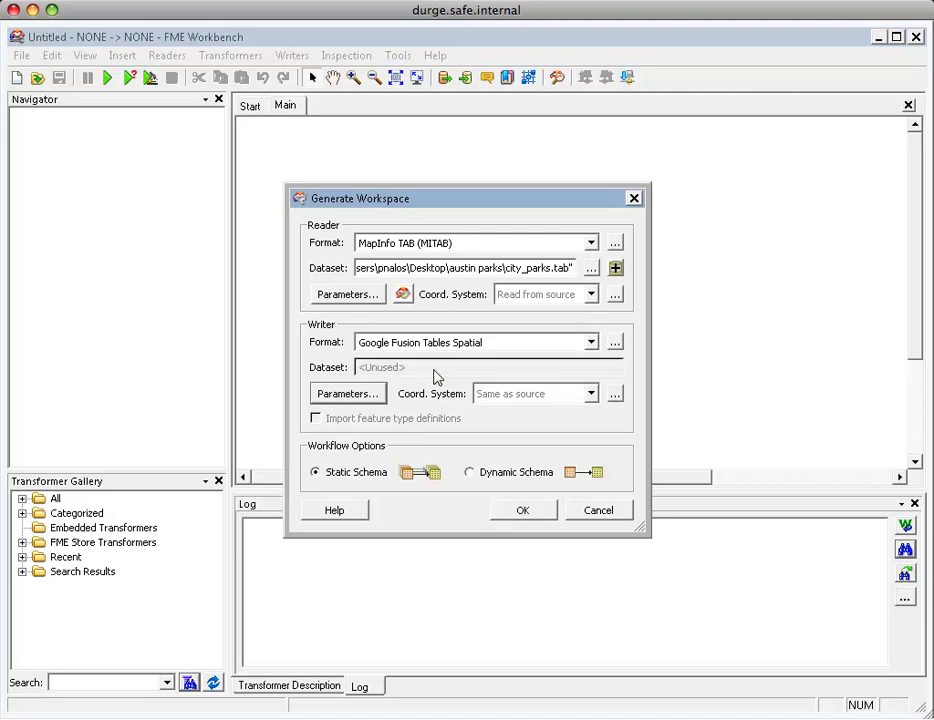
click(366, 395)
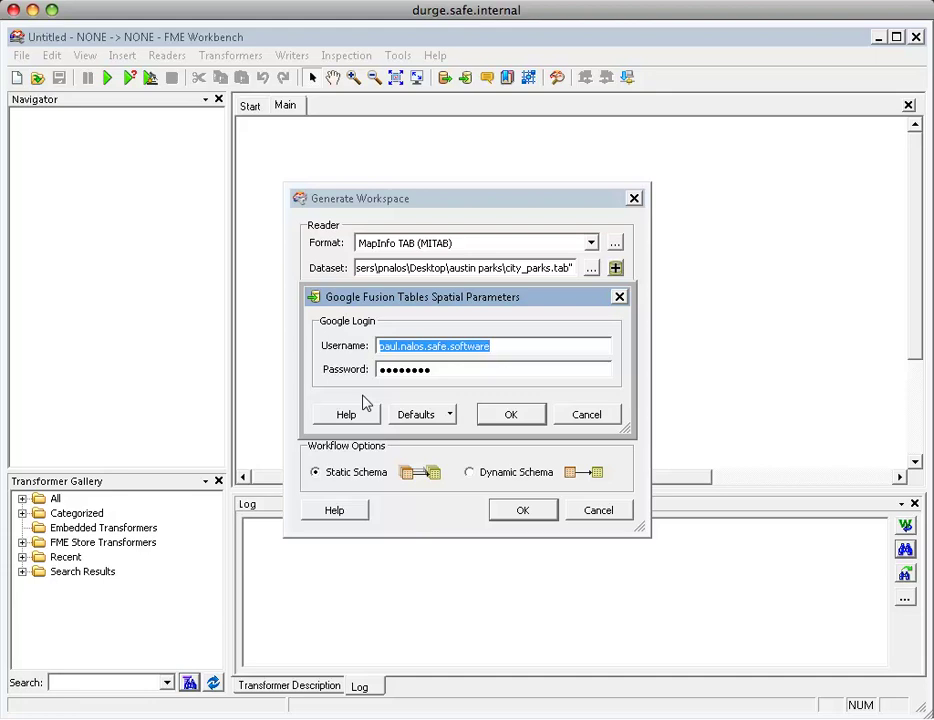
click(510, 414)
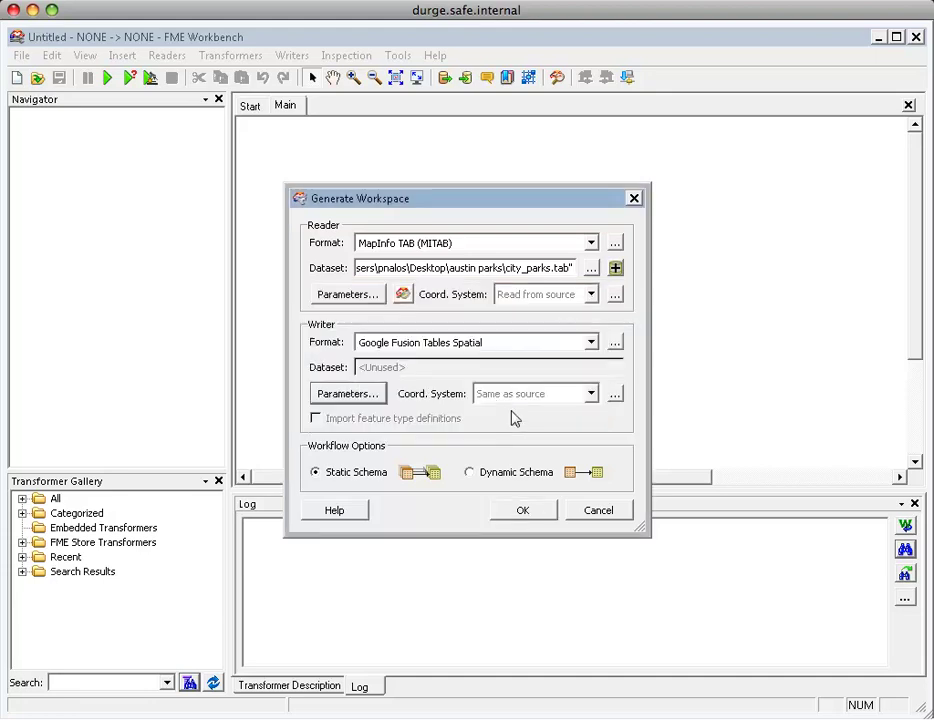
click(524, 510)
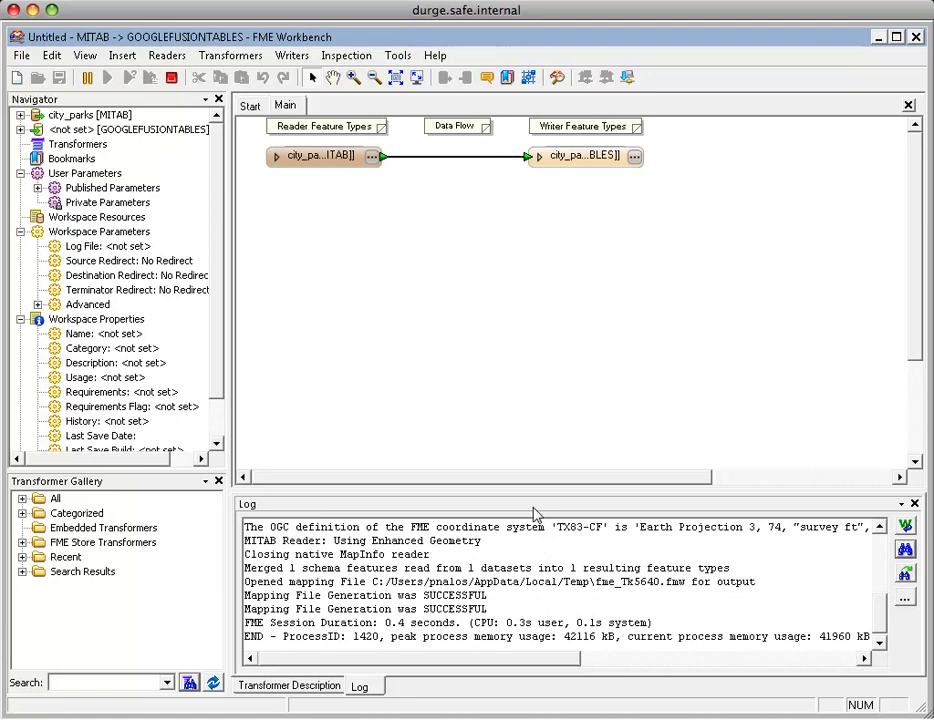
click(372, 158)
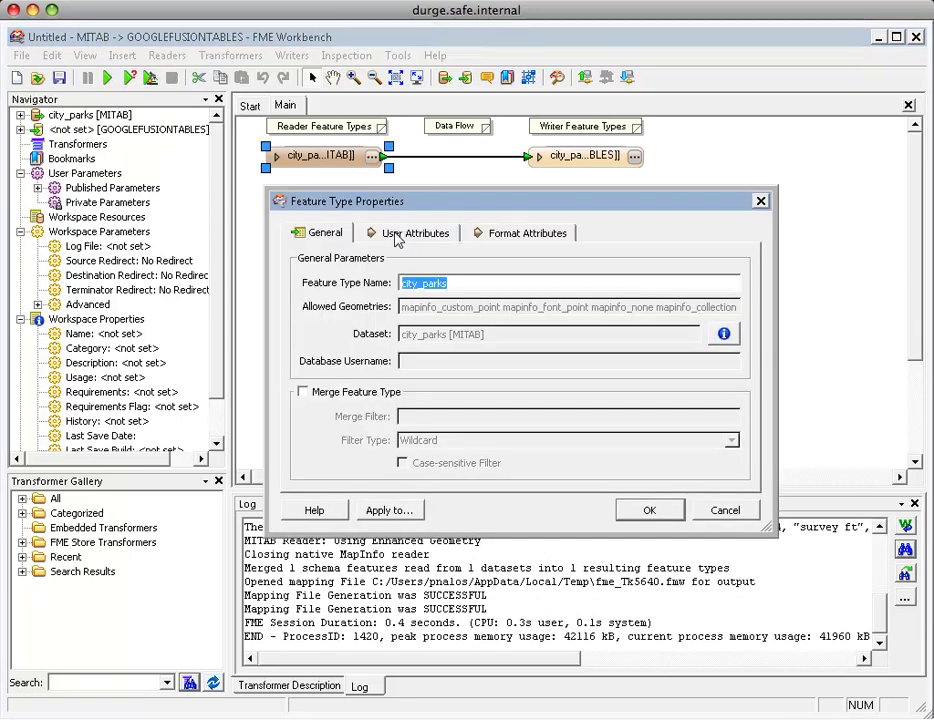
click(397, 235)
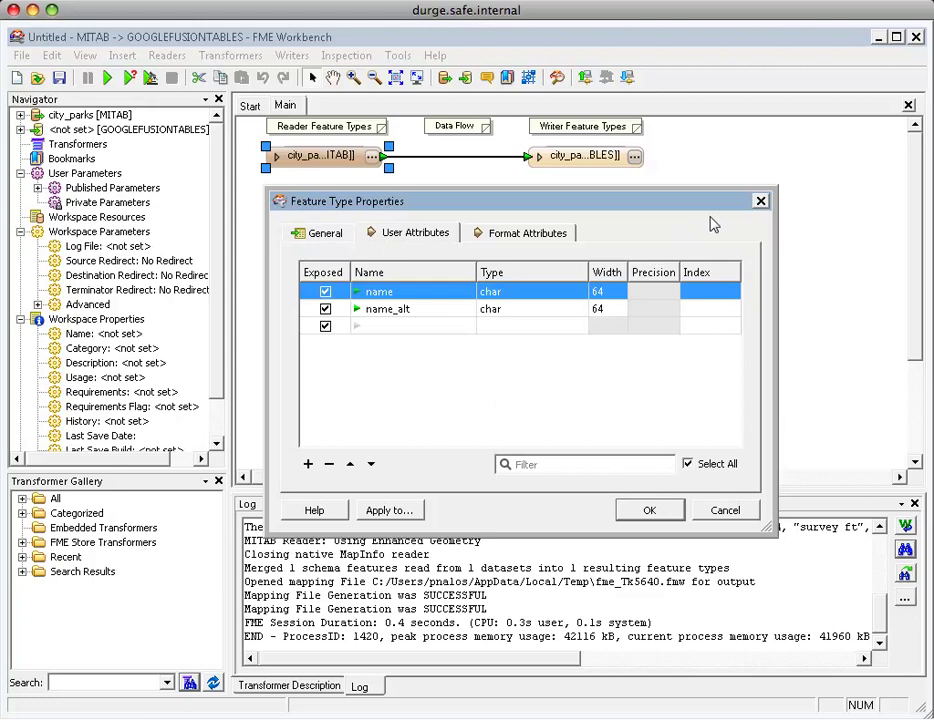
click(761, 202)
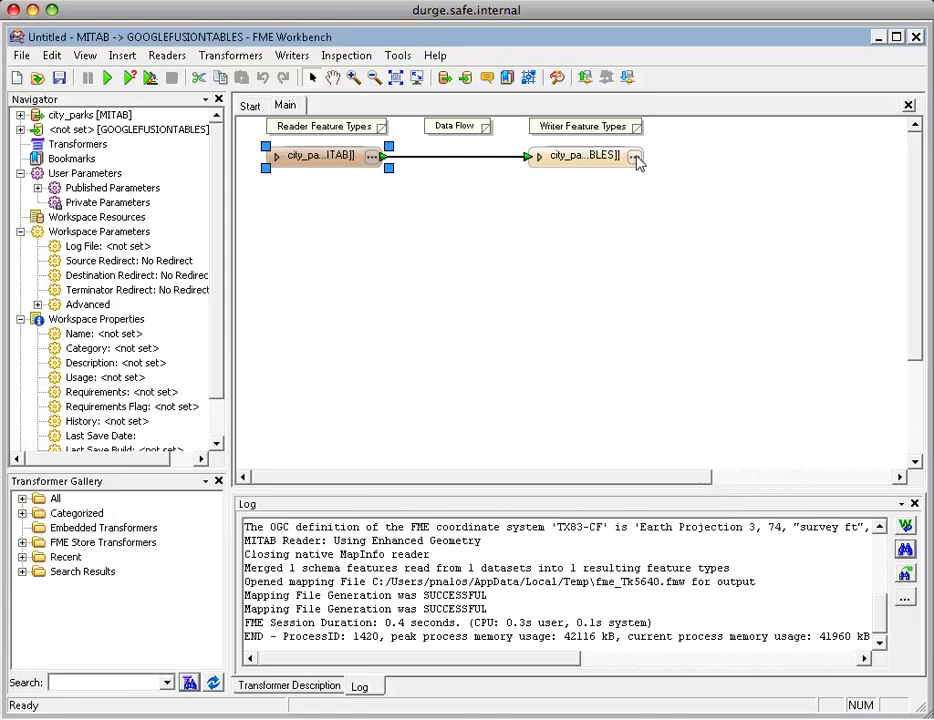
click(638, 158)
click(345, 175)
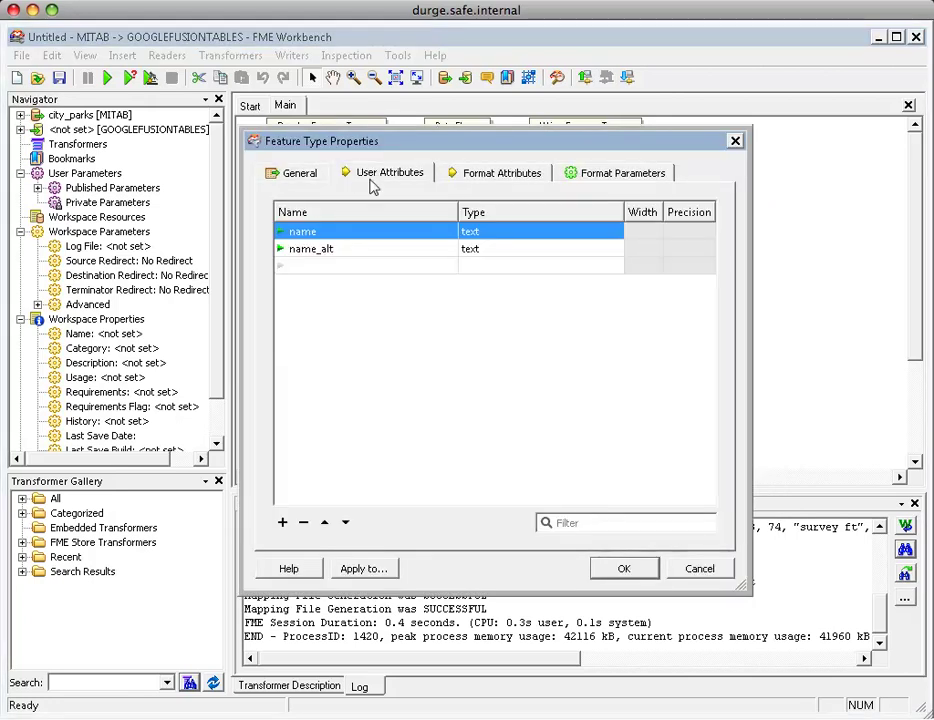
click(697, 569)
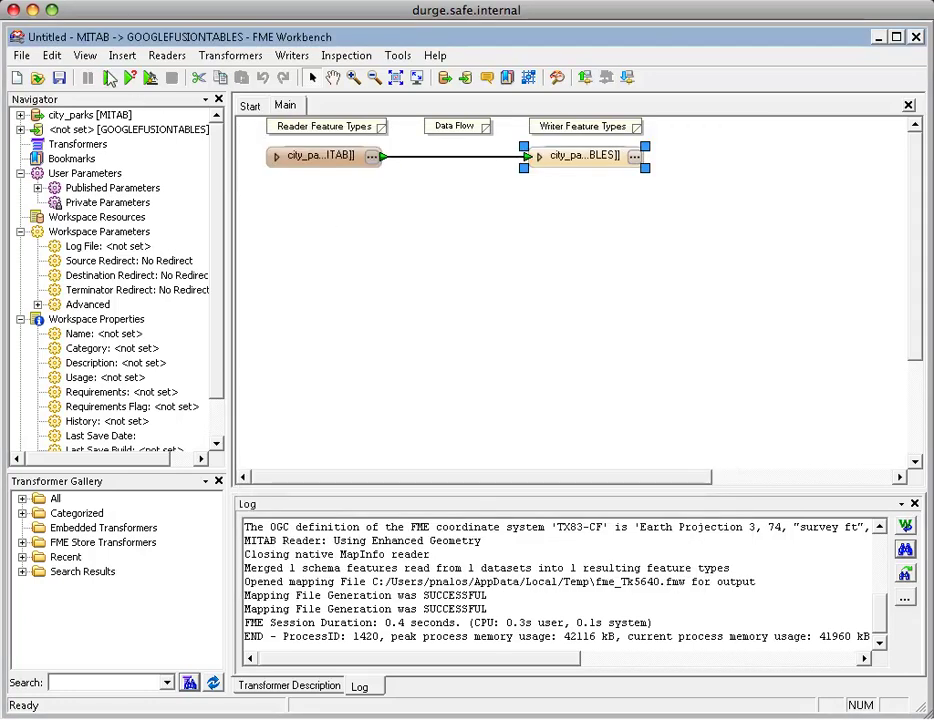
Run the translation and confirm 22 city_parks features were written to Google Fusion Tables.
click(108, 78)
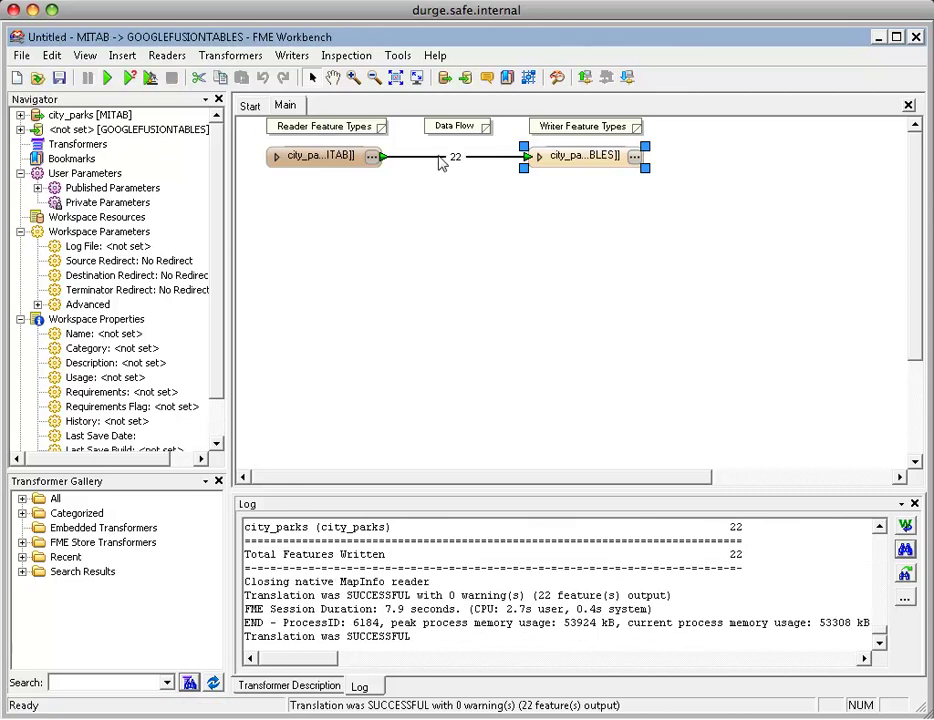
click(437, 159)
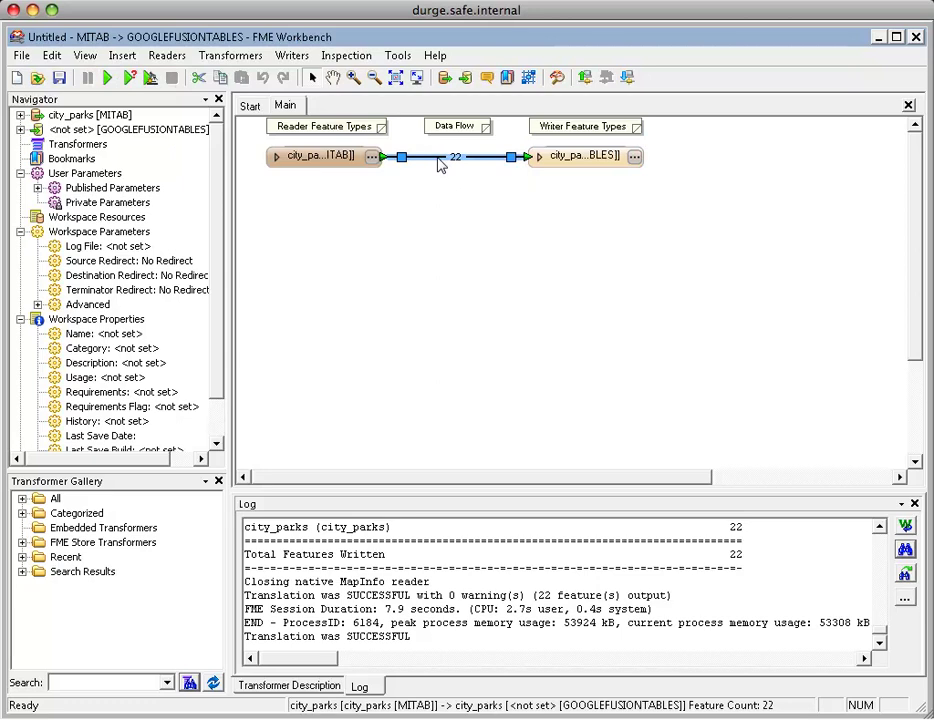
click(585, 156)
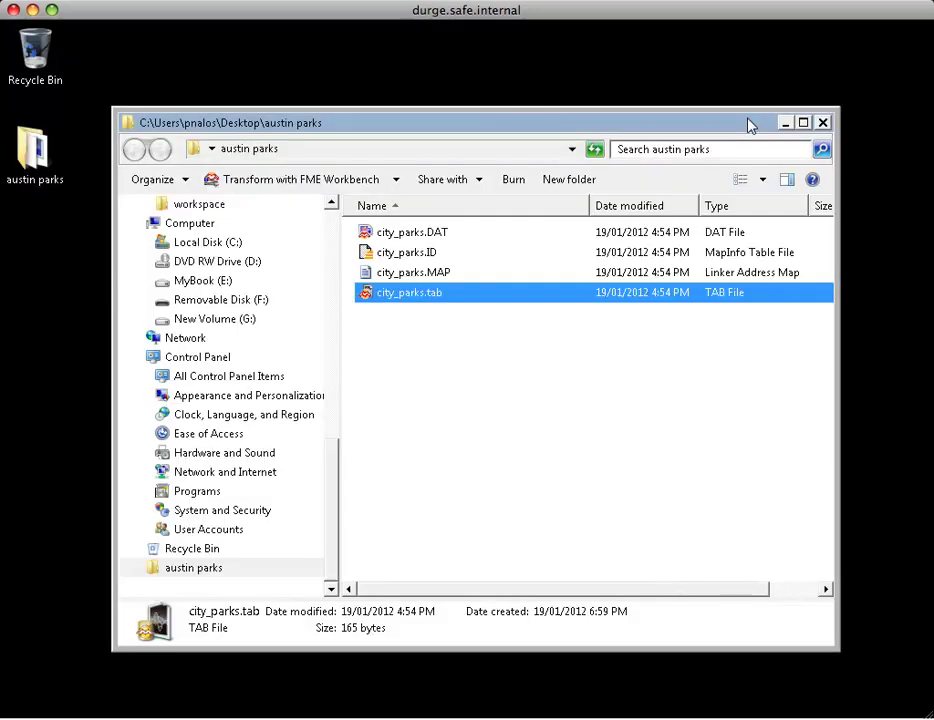
Switch to Chrome and open the new city_parks table from the Google Docs list.
key(alt+Tab)
key(alt+Tab)
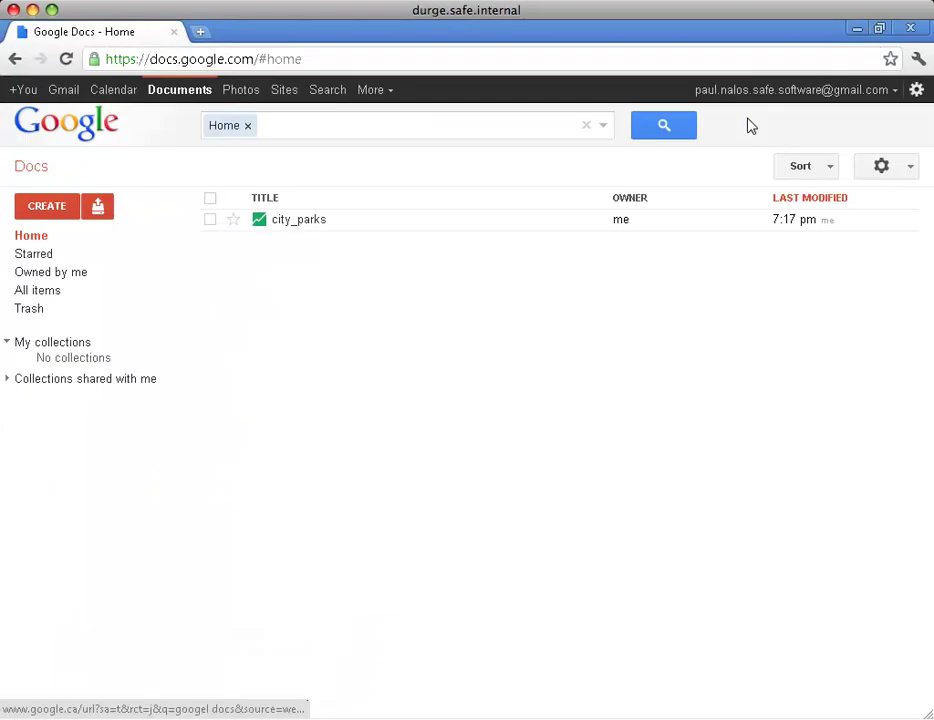
click(319, 224)
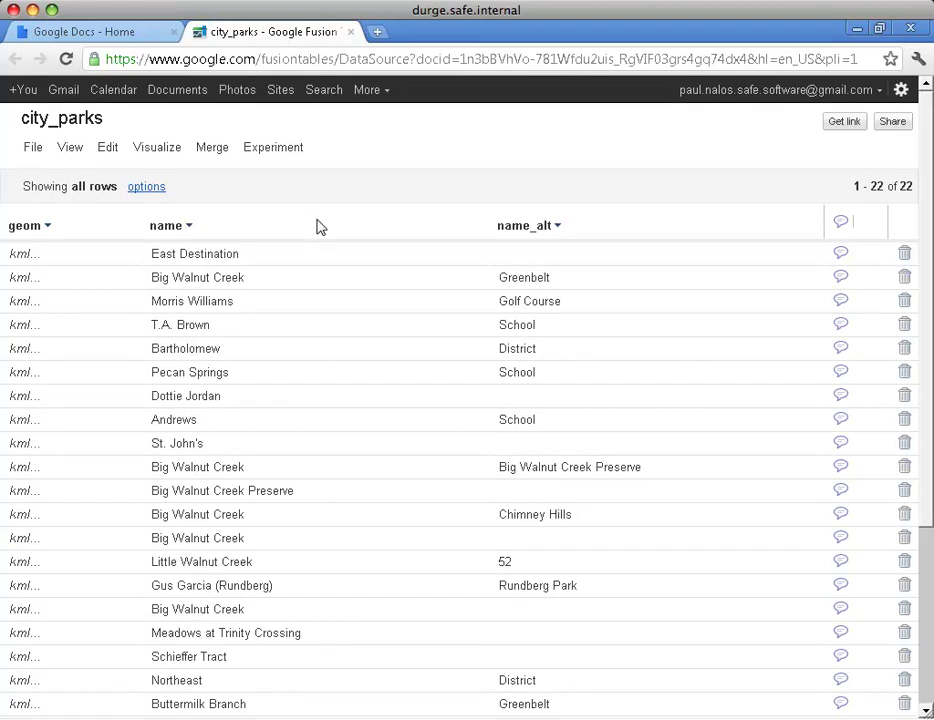
Visualize the city_parks table on a map and zoom in on the parks.
click(159, 149)
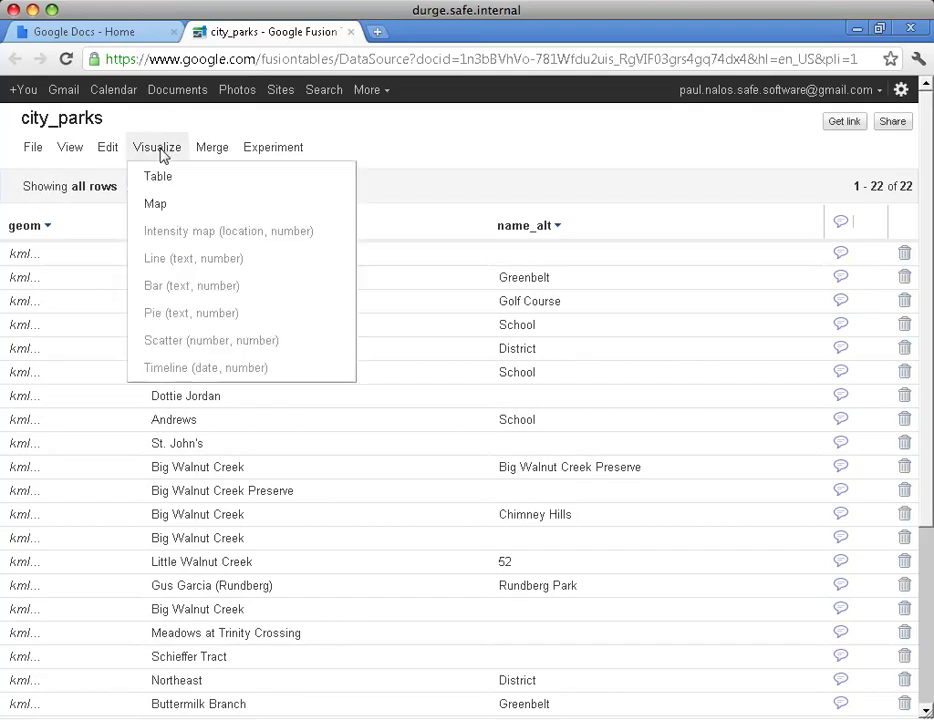
click(170, 207)
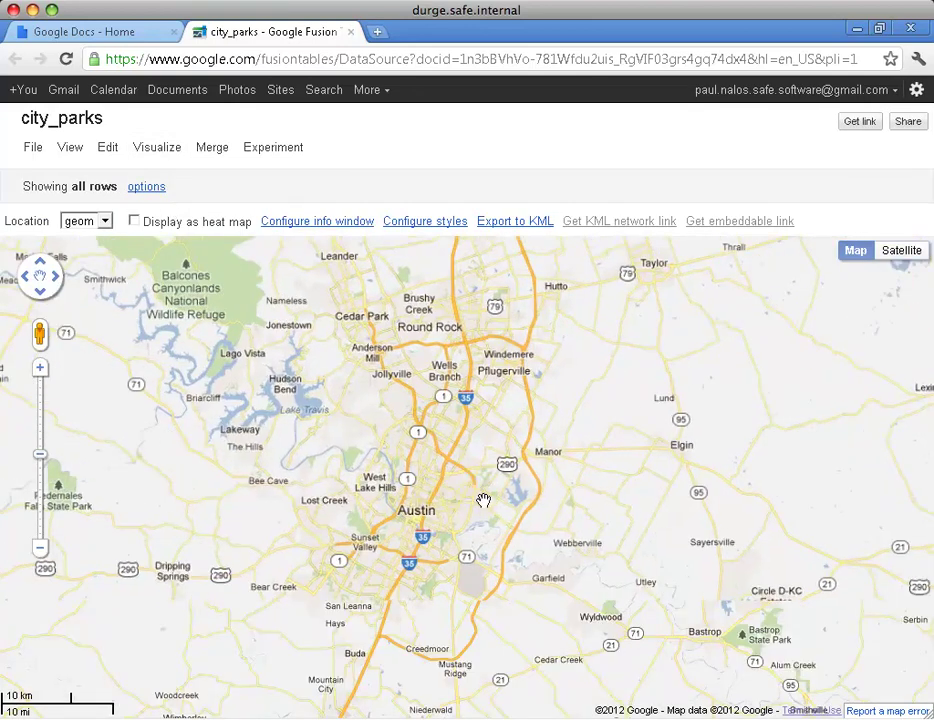
scroll(483, 500, up, 2)
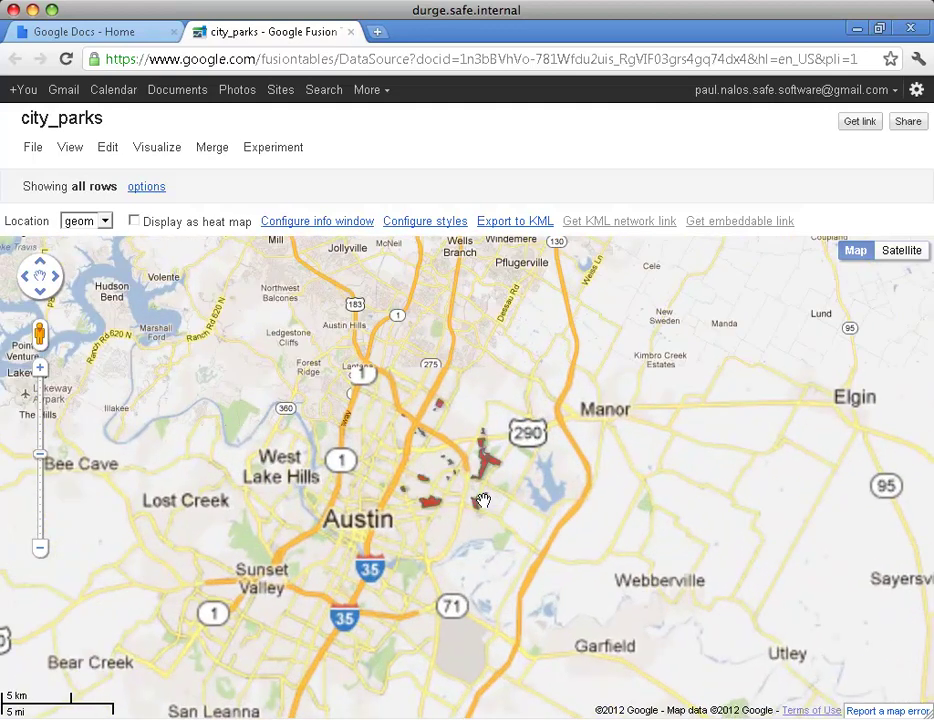
scroll(483, 500, up, 1)
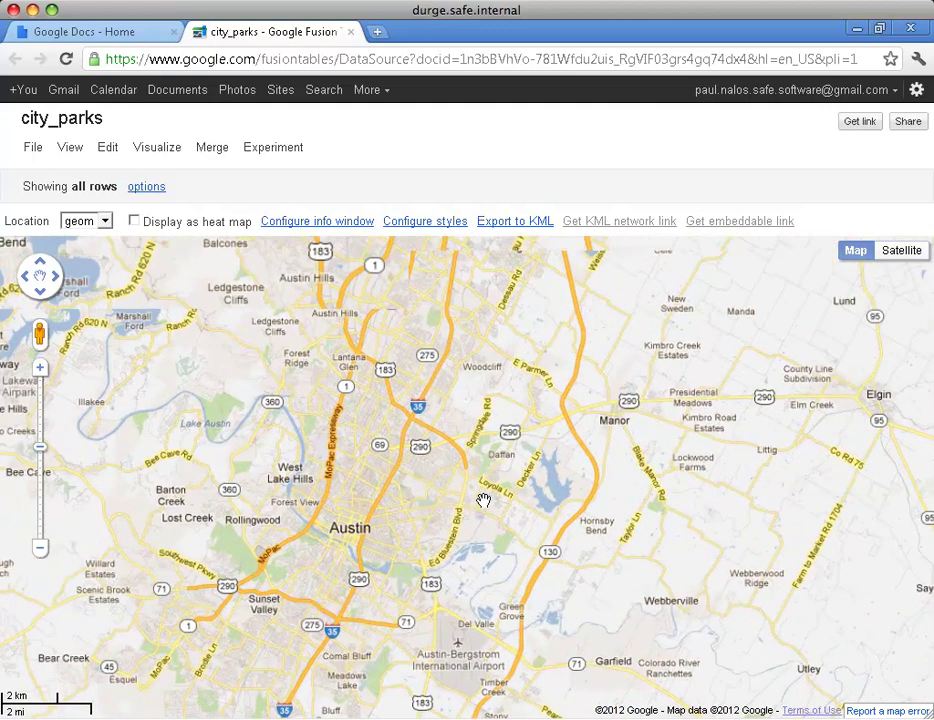
scroll(483, 500, up, 1)
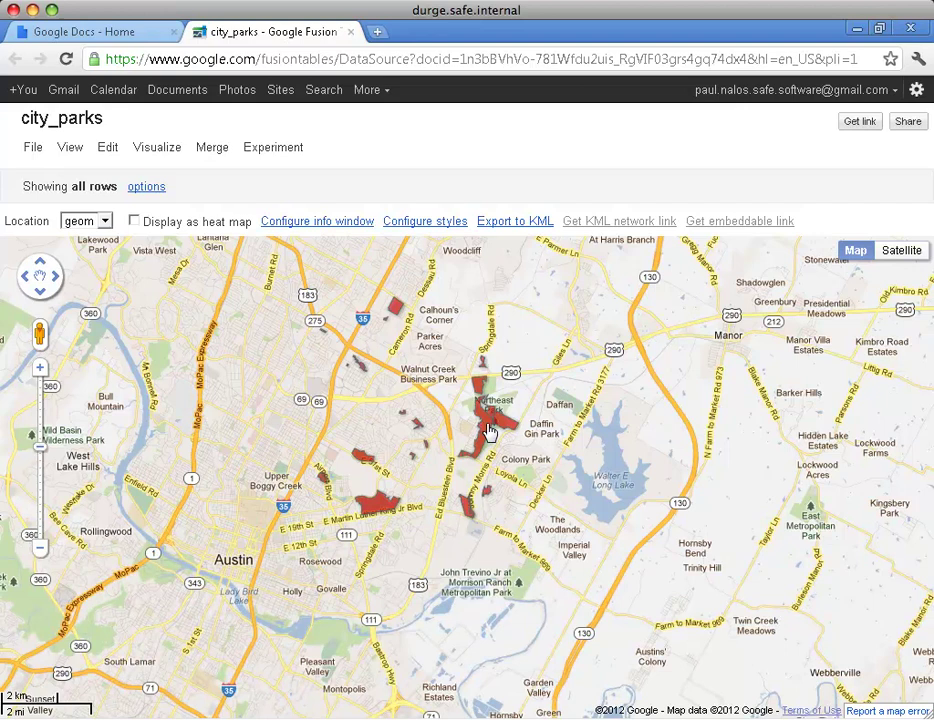
Check the Big Walnut Creek and Northeast park info windows, then zoom closer on the northeast parks.
click(489, 430)
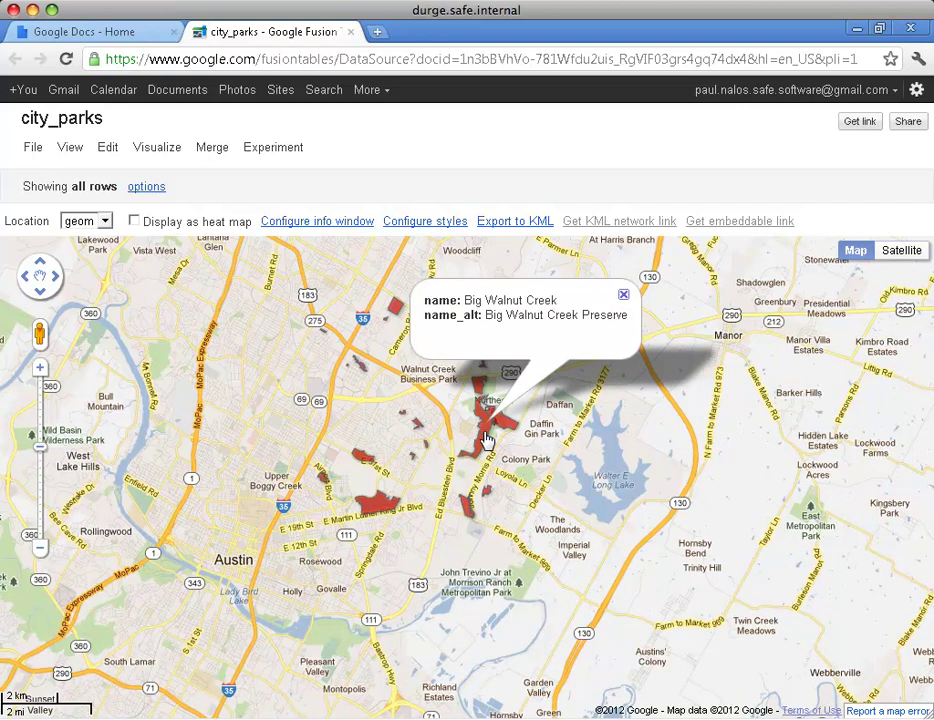
click(484, 452)
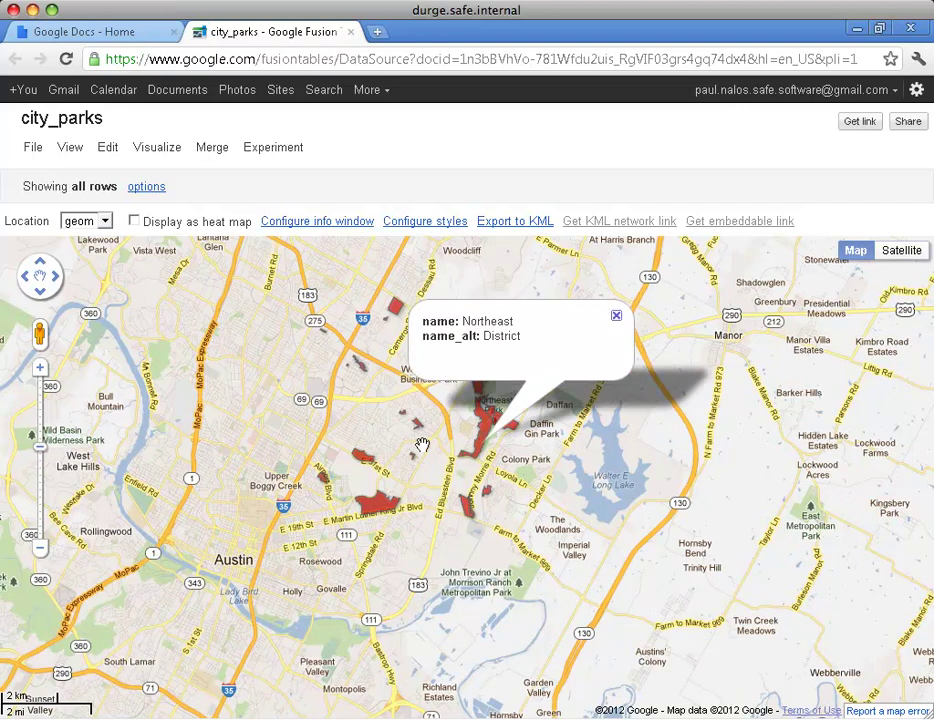
click(617, 318)
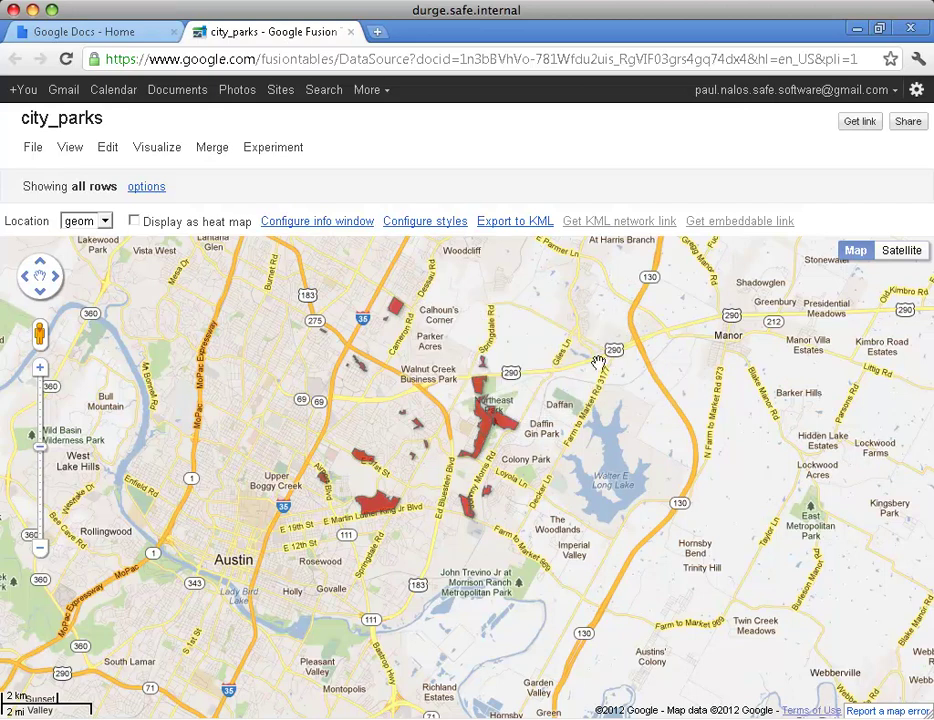
scroll(592, 378, up, 1)
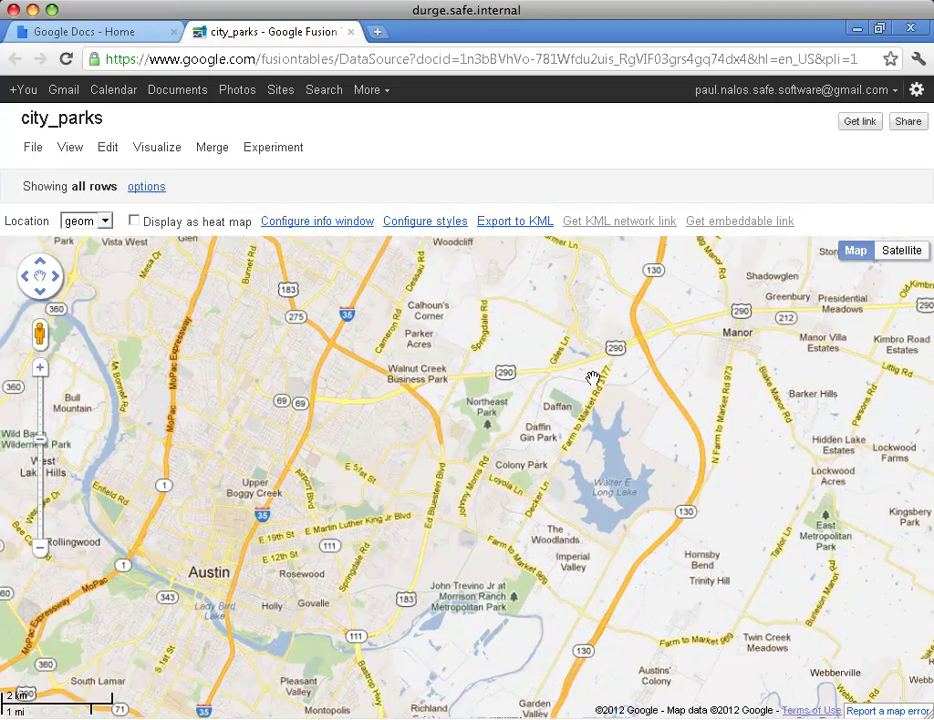
scroll(592, 378, up, 2)
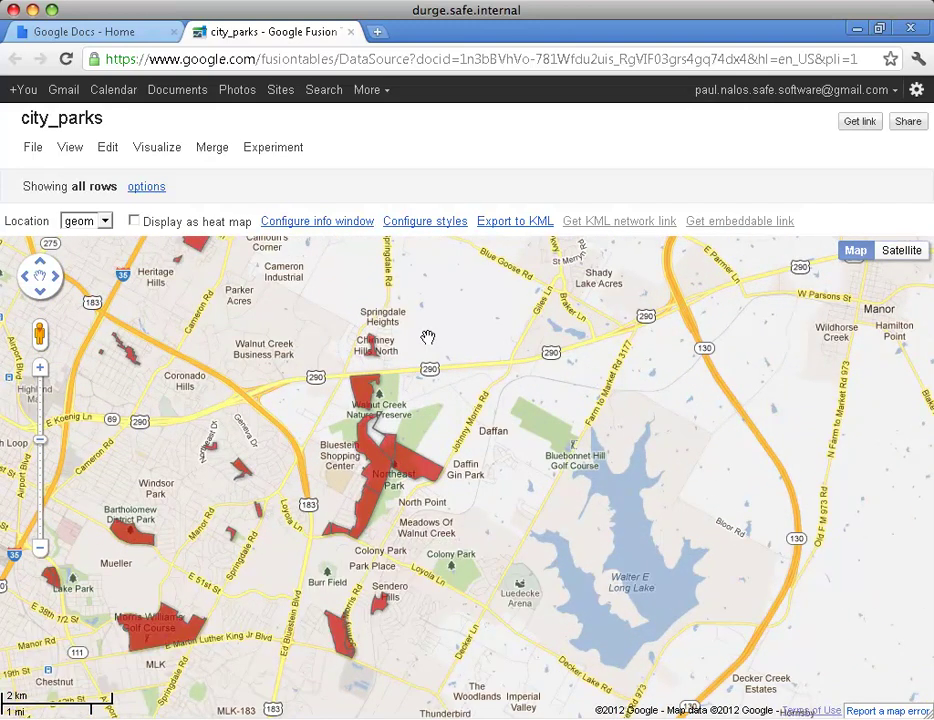
Set the city_parks table's sharing to Unlisted.
click(909, 124)
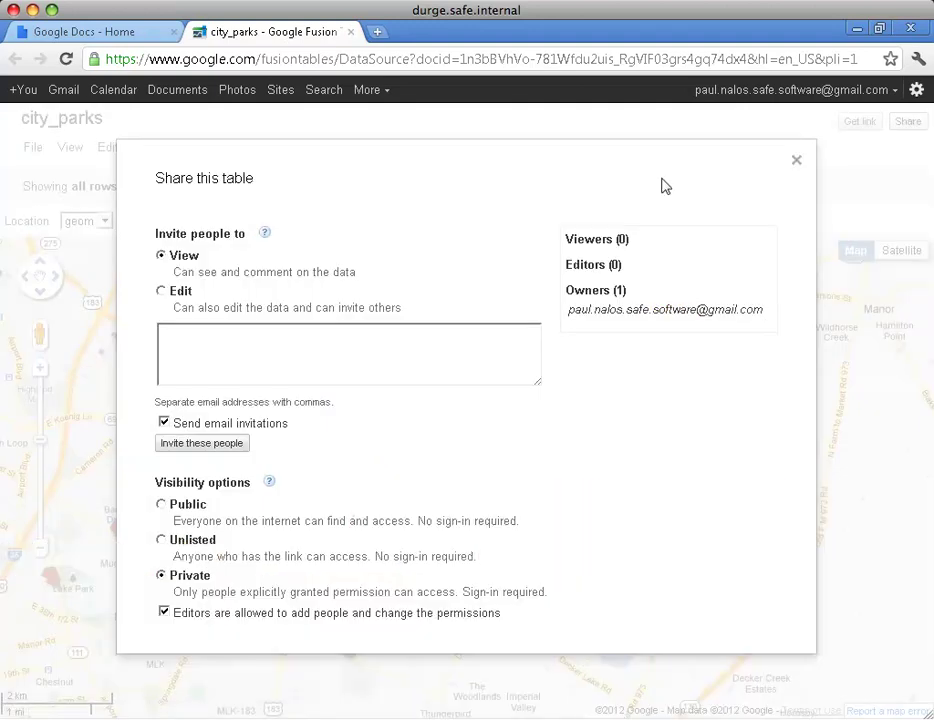
click(194, 541)
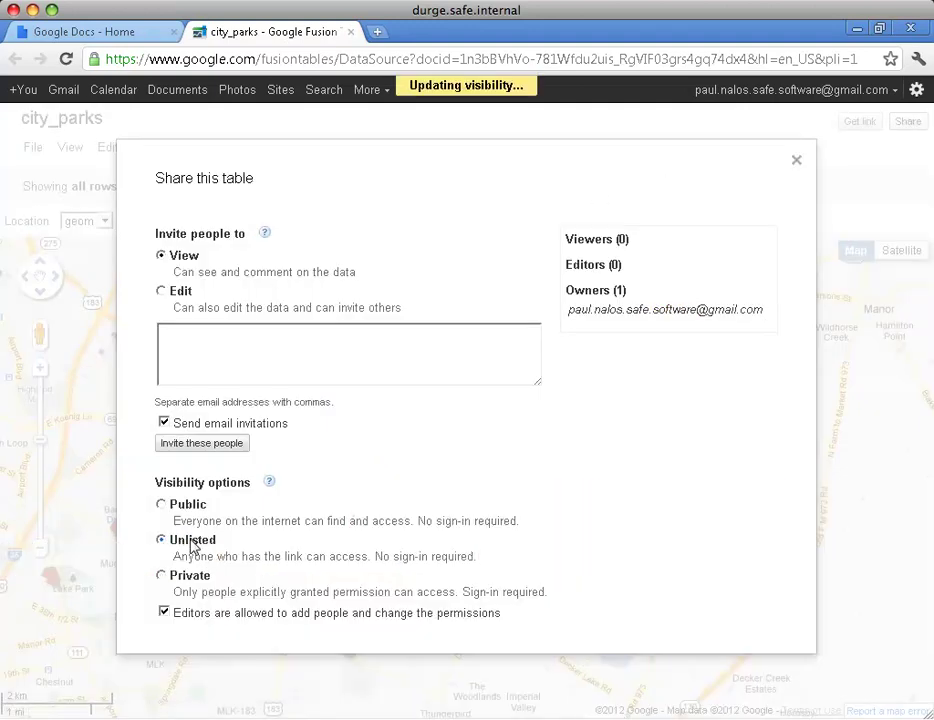
click(798, 163)
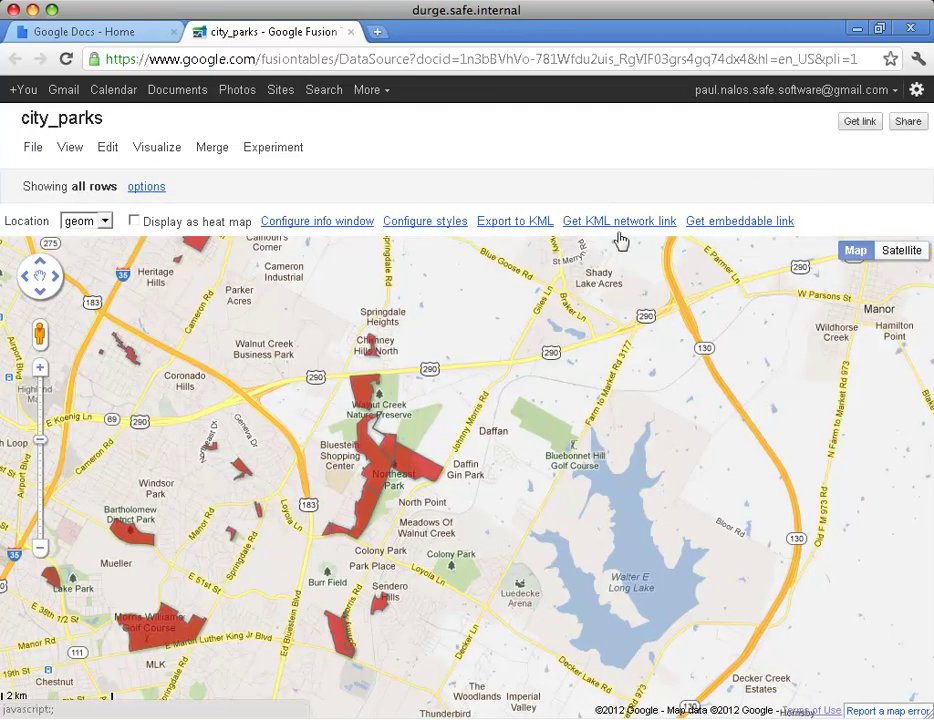
Bring up the map's iframe embed code and select all of it.
click(758, 232)
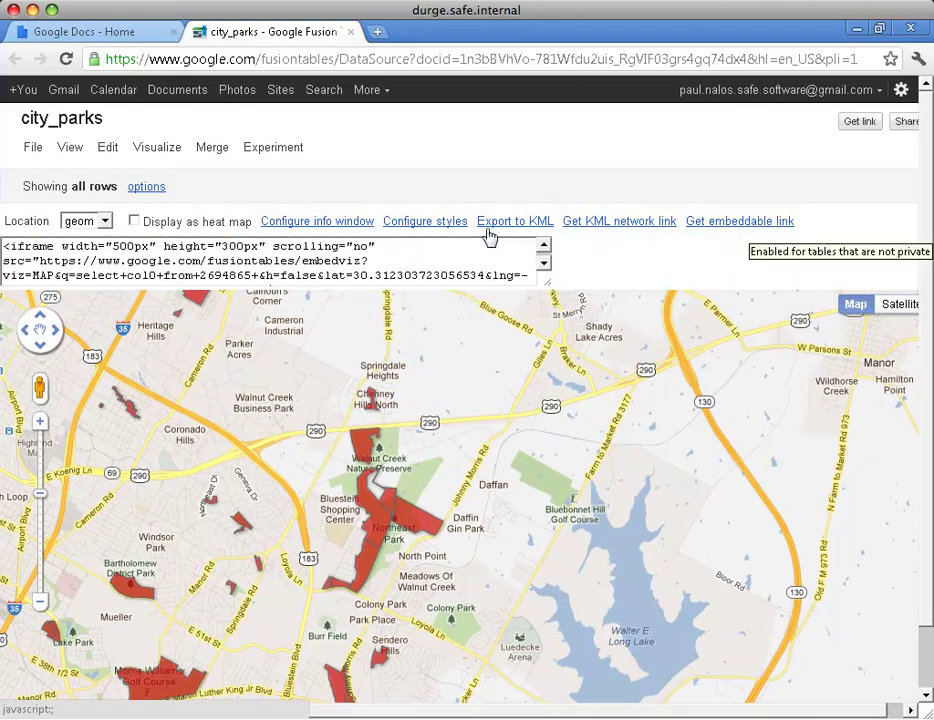
click(449, 252)
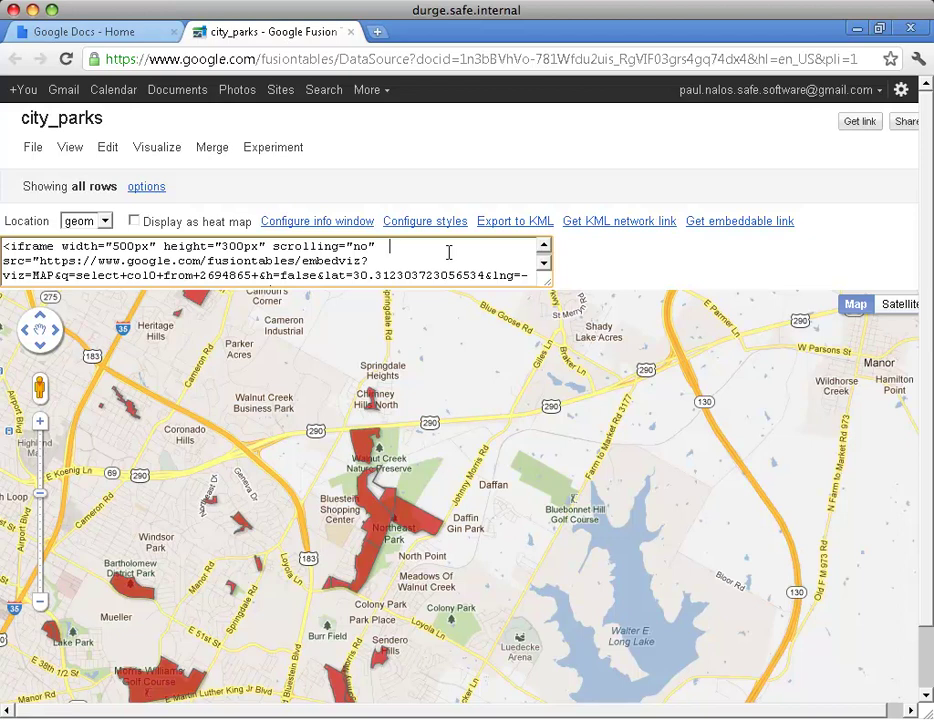
key(super+a)
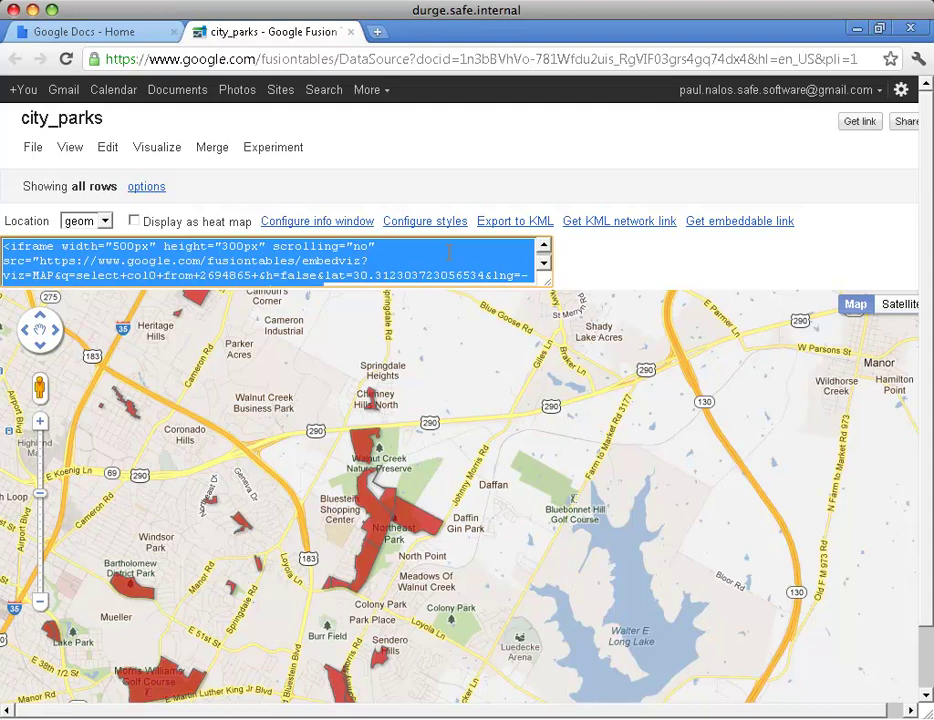
Create a new text document on the desktop and rename it to test.html.
click(858, 29)
click(785, 123)
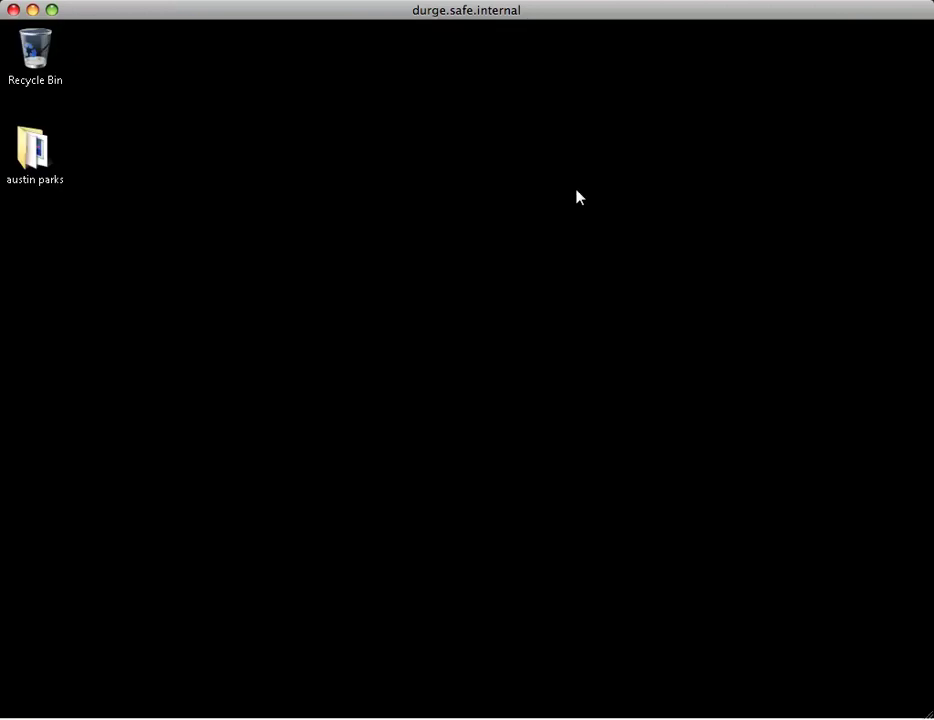
right_click(318, 337)
mouse_move(369, 550)
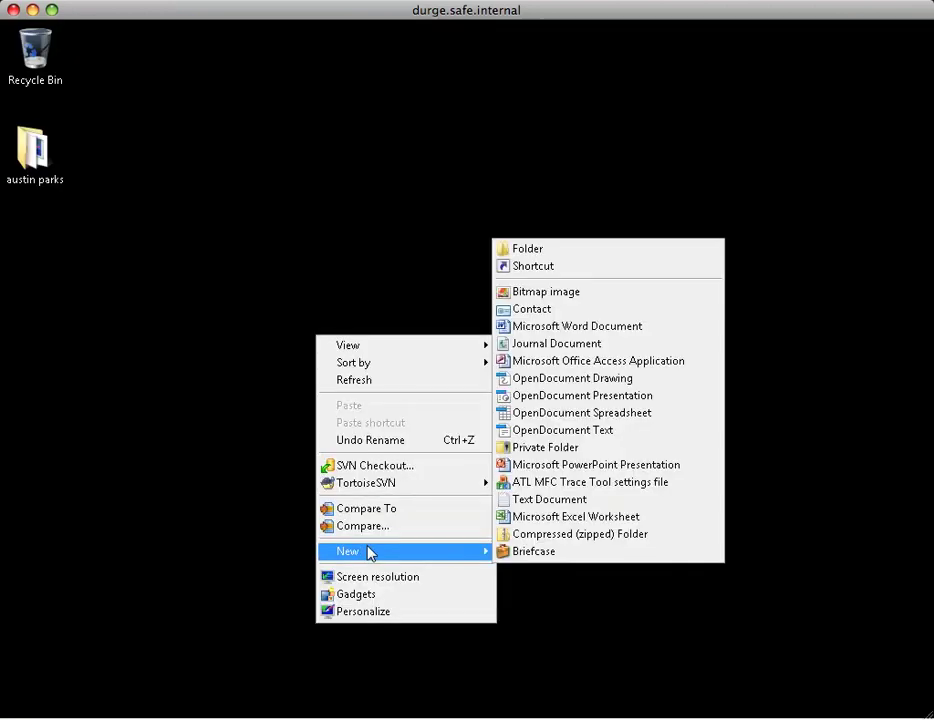
click(566, 499)
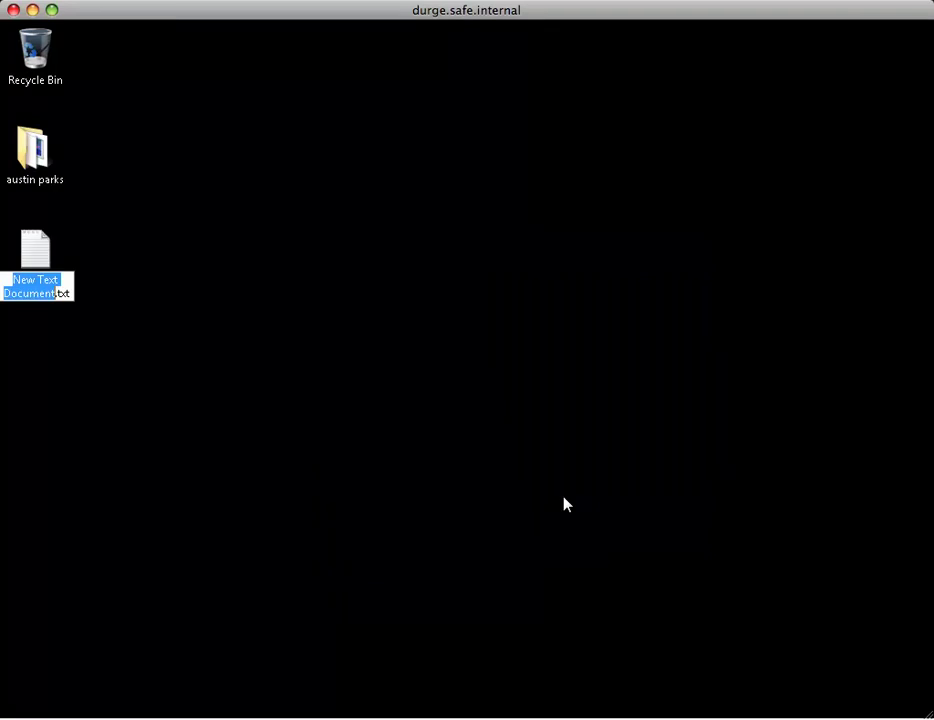
text(test)
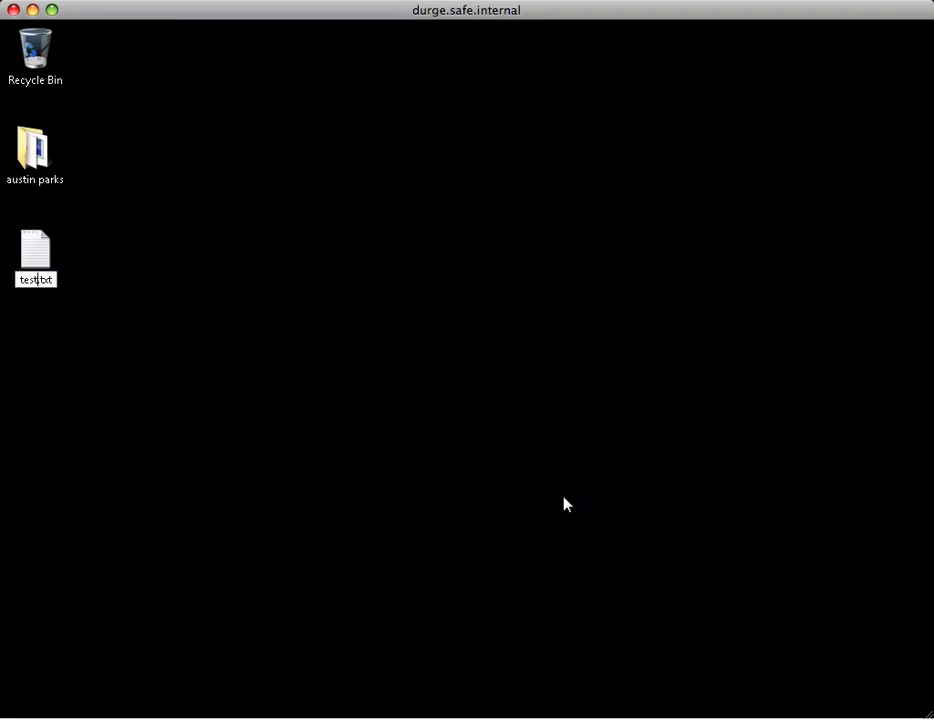
key(Delete)
key(Delete)
key(Delete)
text(html)
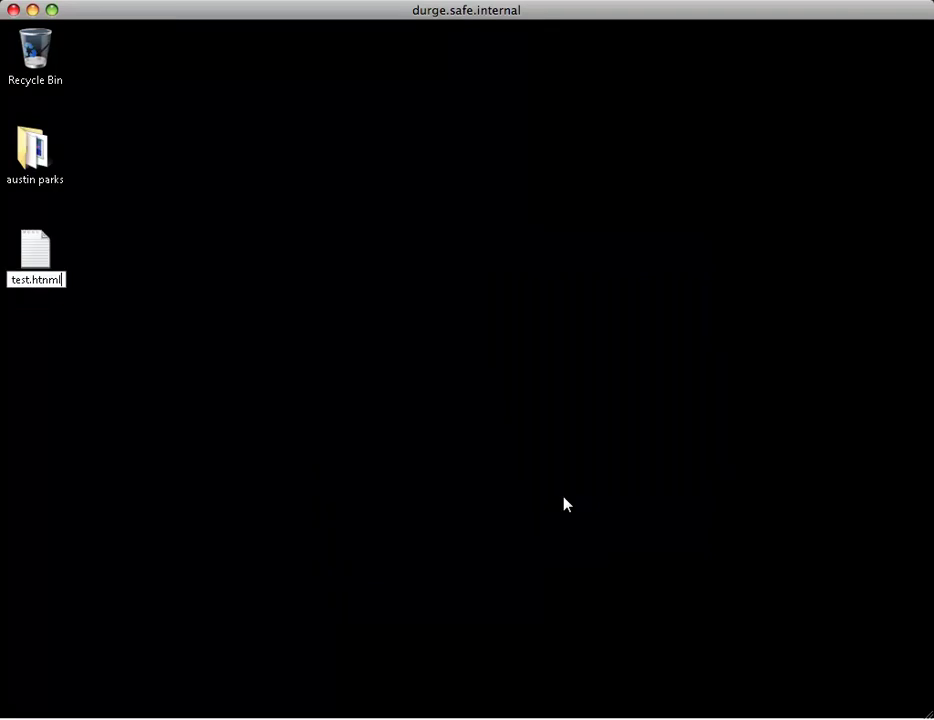
key(BackSpace)
text(ml)
key(Return)
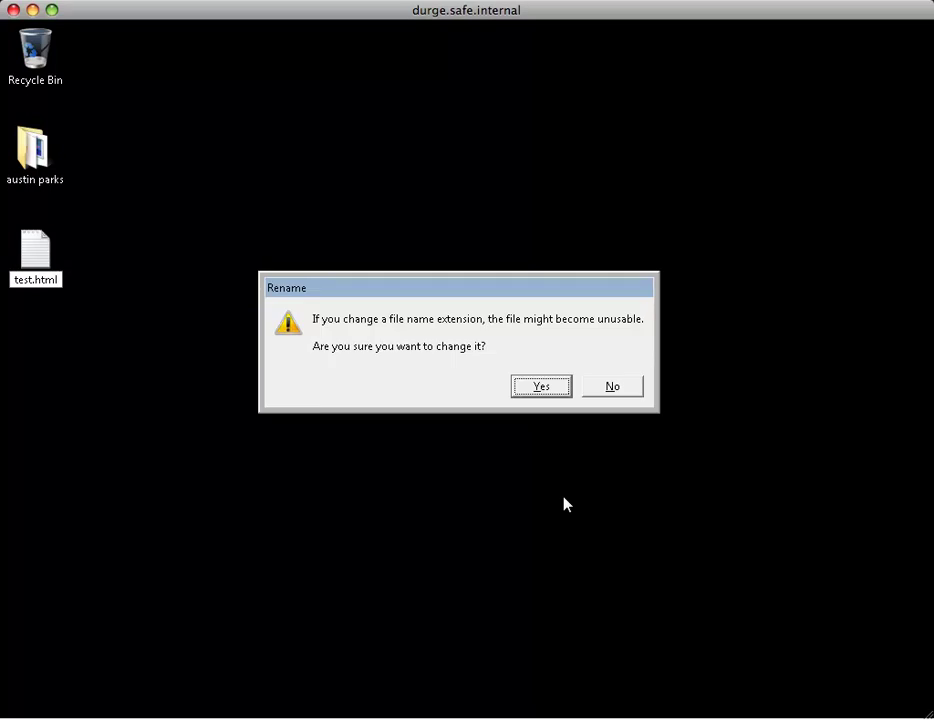
click(538, 390)
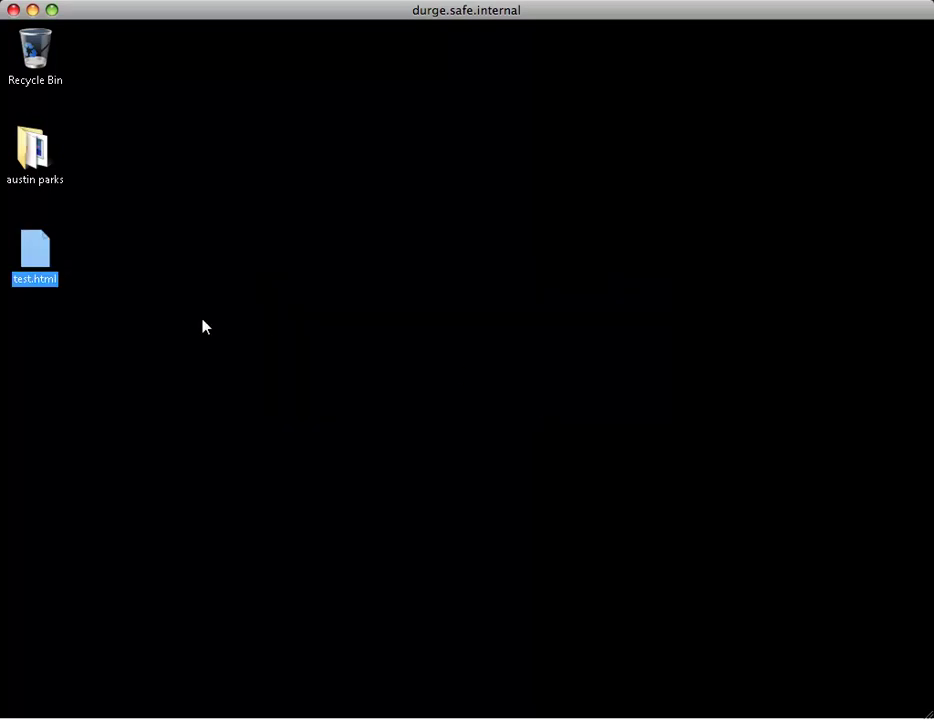
Paste the iframe embed code into test.html in UltraEdit and save it.
right_click(36, 243)
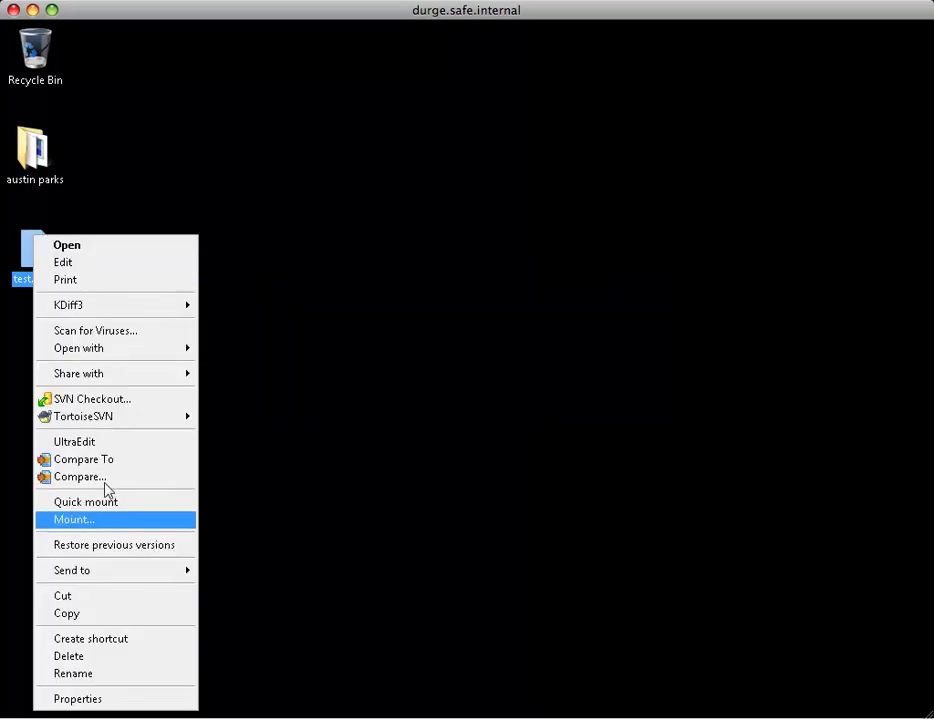
click(104, 444)
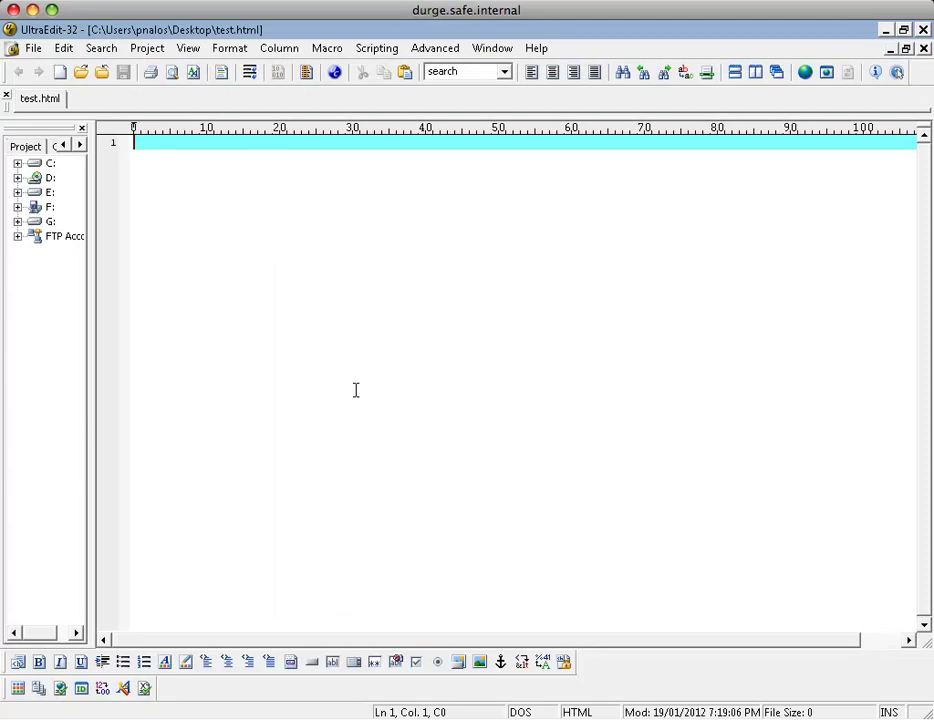
key(ctrl+v)
key(alt+f)
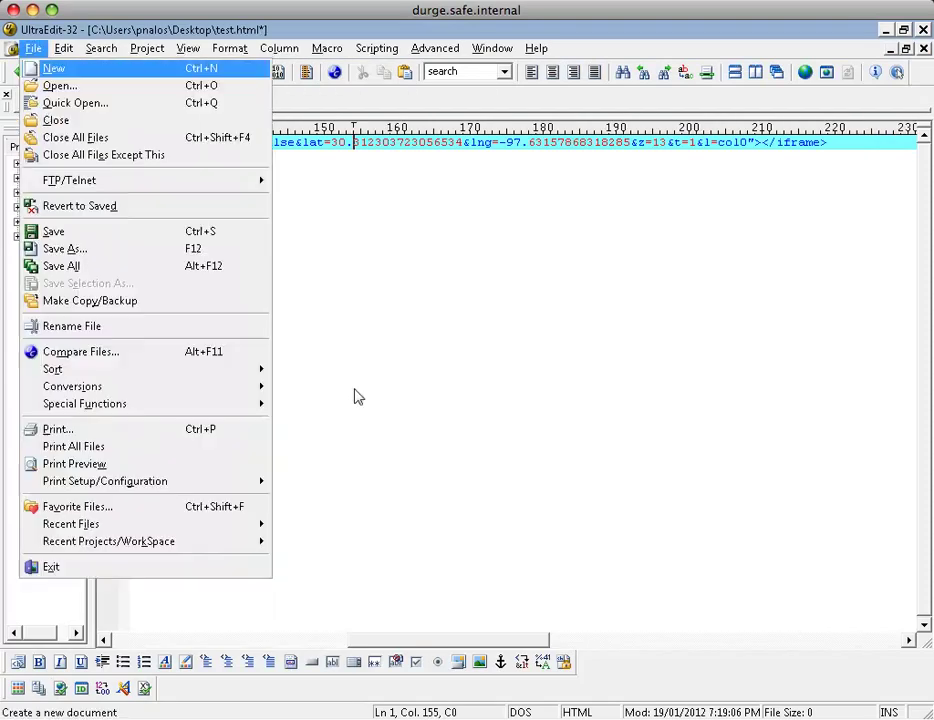
key(ctrl+s)
Close UltraEdit, open test.html in Chrome, pan the map and view Big Walnut Creek's info window.
key(x)
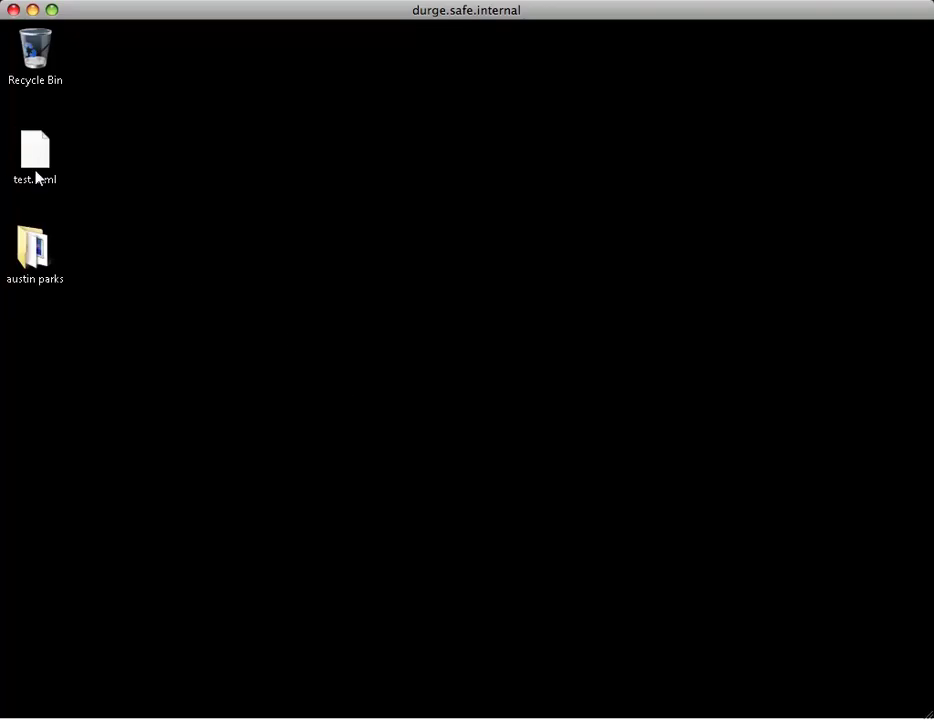
double_click(38, 152)
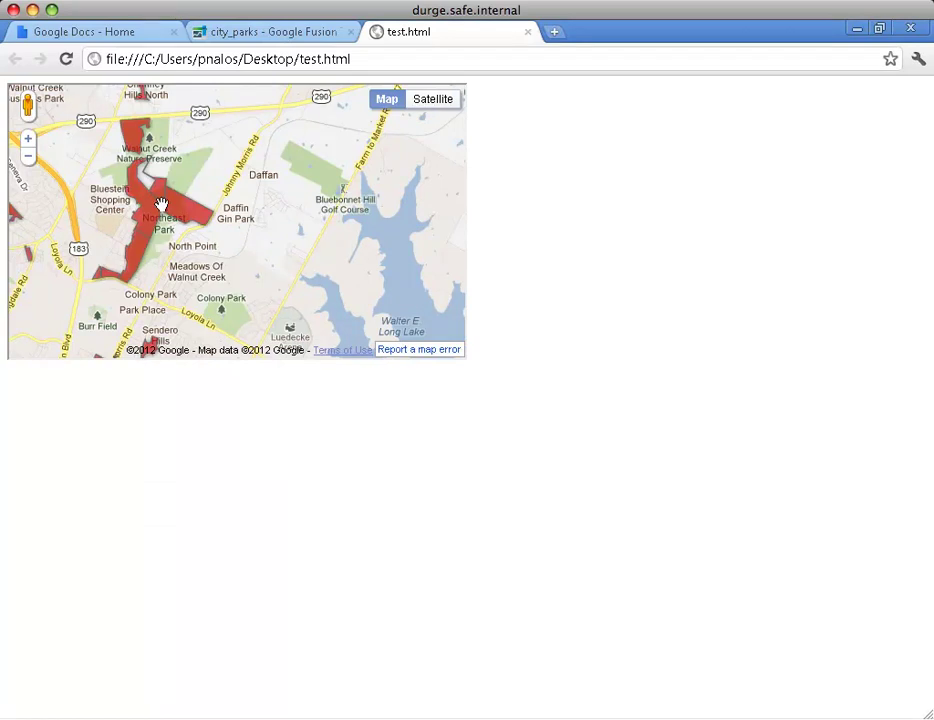
drag(215, 219, 288, 248)
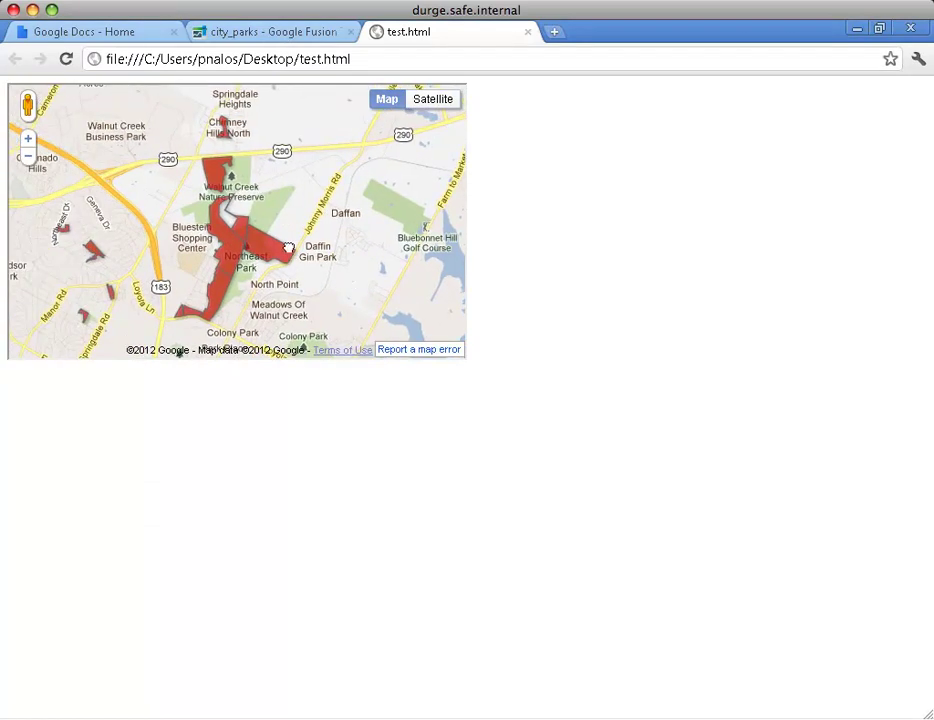
click(220, 181)
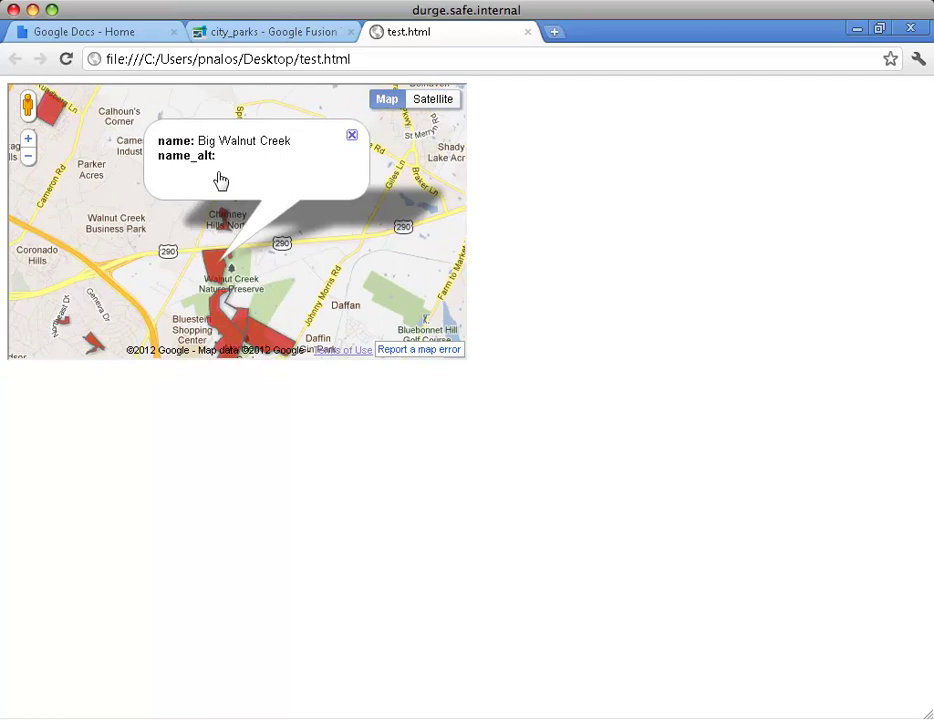
click(351, 136)
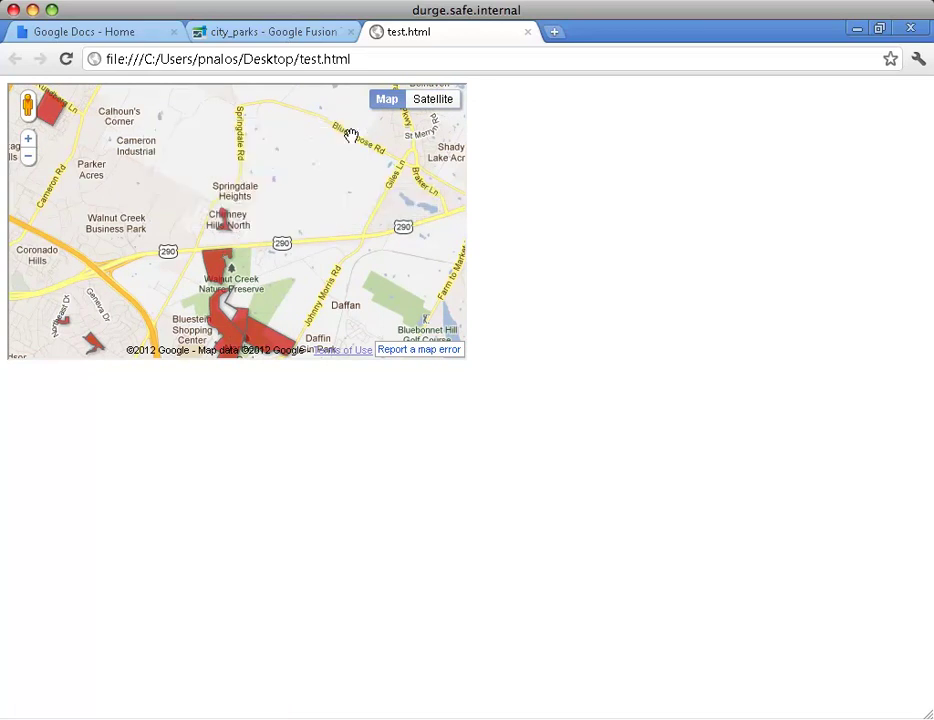